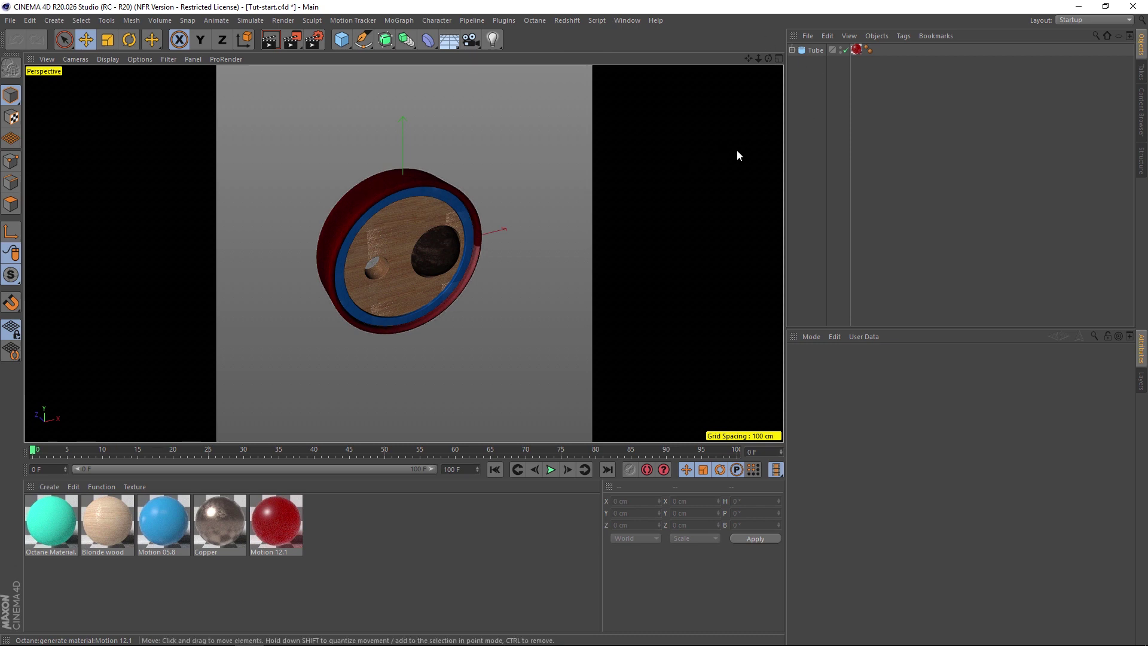
Add an XPresso tag to the Tube and bring the Tube node into the editor
left_click(813, 50)
right_click(814, 51)
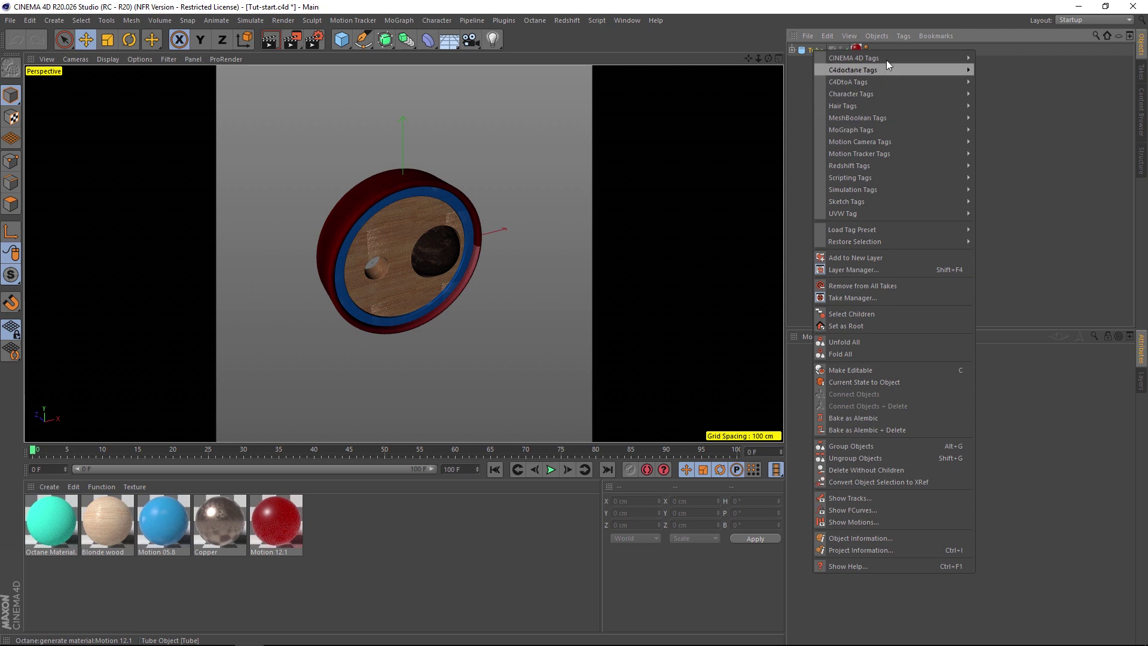
mouse_move(873, 59)
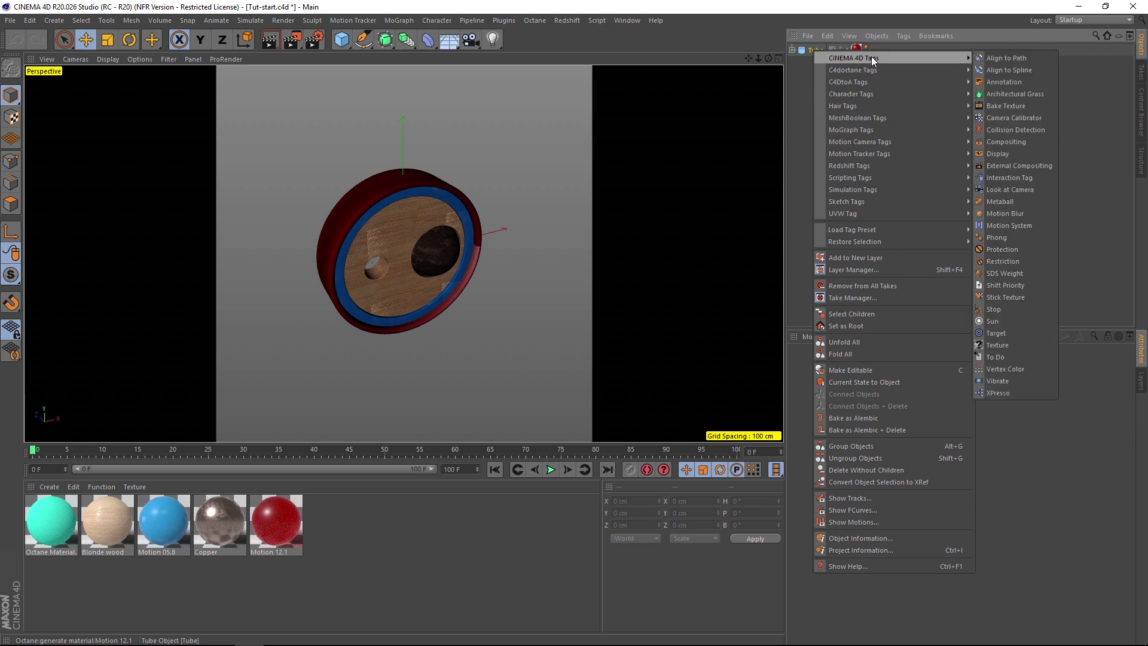
left_click(1004, 393)
left_click_drag(952, 324, 604, 131)
left_click(814, 50)
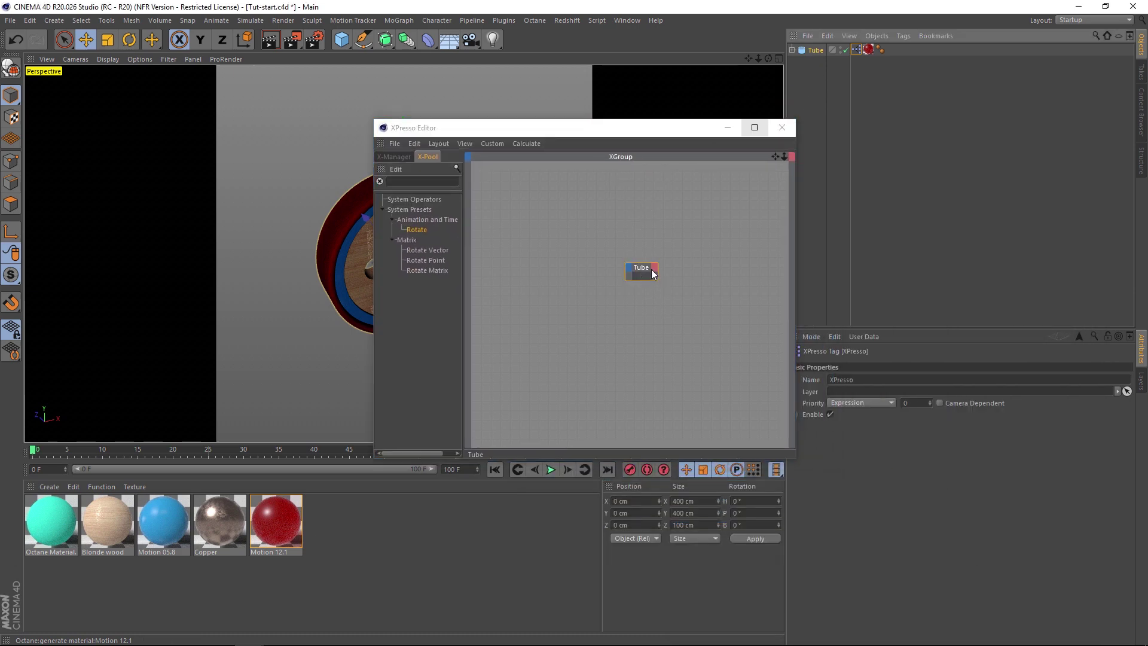
Add a Rotate node and wire its Rotation output into the Tube's Global Rotation B
left_click(423, 181)
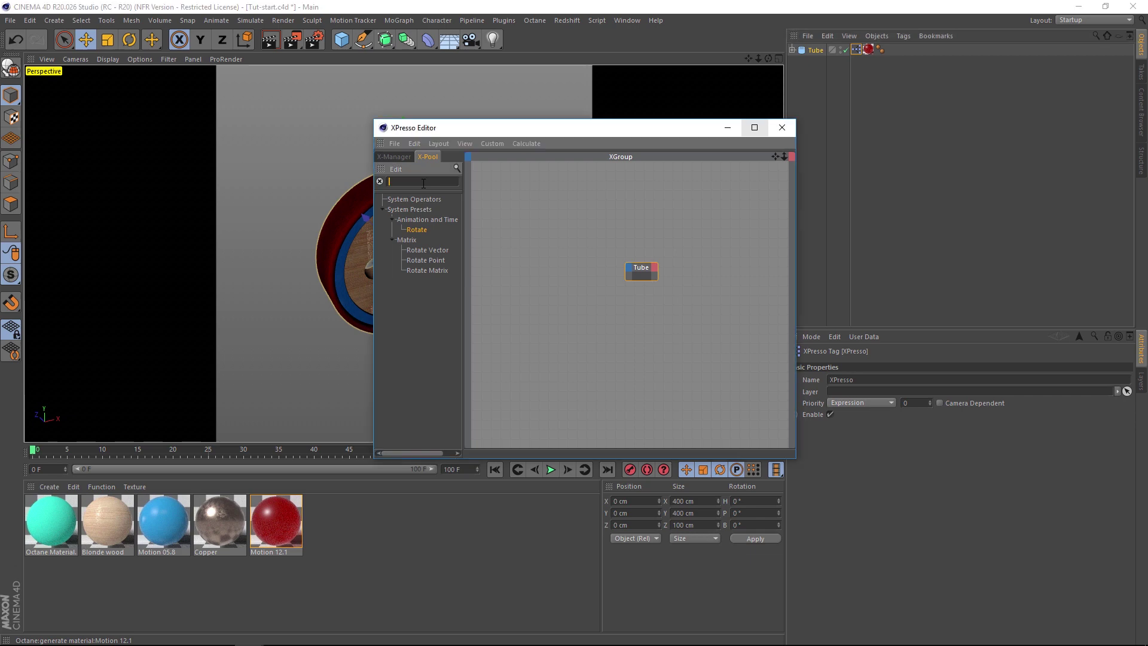
type("rot")
type("ation")
type("e")
left_click_drag(521, 274, 521, 270)
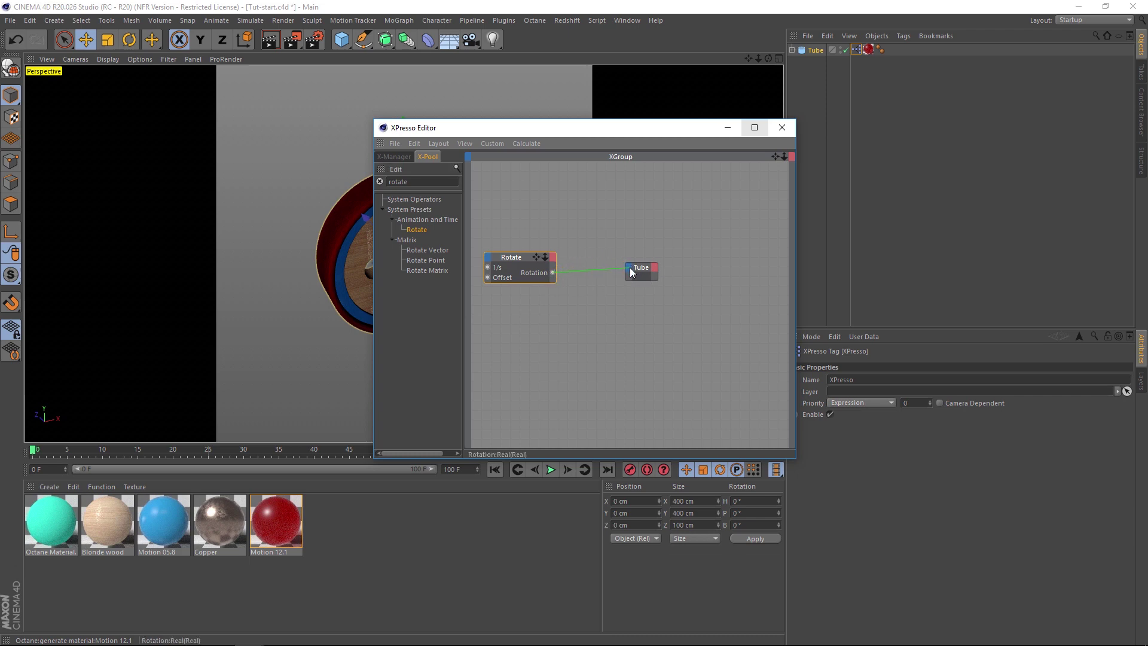
left_click_drag(631, 274, 632, 274)
mouse_move(635, 275)
mouse_move(665, 286)
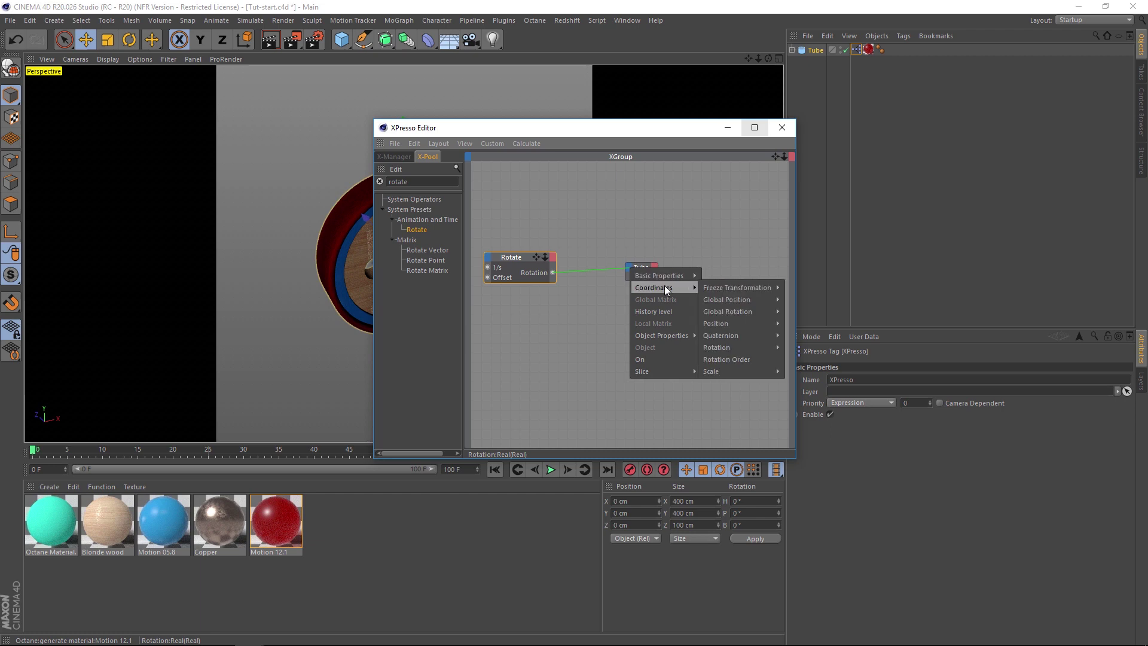
mouse_move(721, 310)
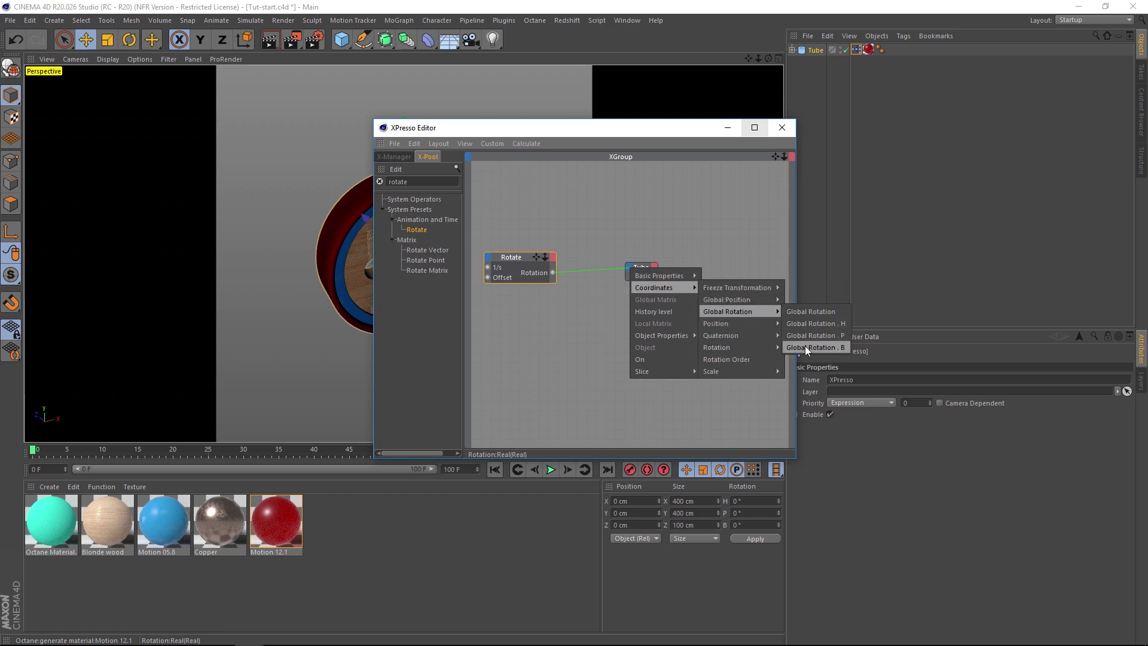
left_click(831, 349)
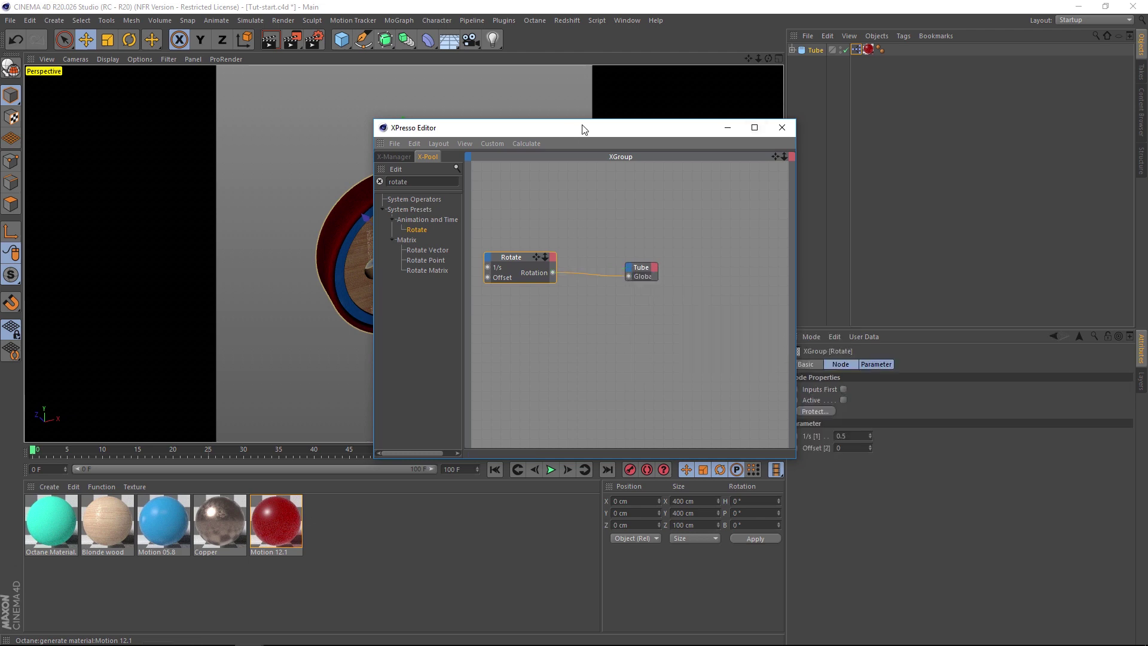
left_click_drag(570, 127, 780, 103)
Play the spinning tube and raise the Rotate node's rate to 1 per second
left_click(550, 471)
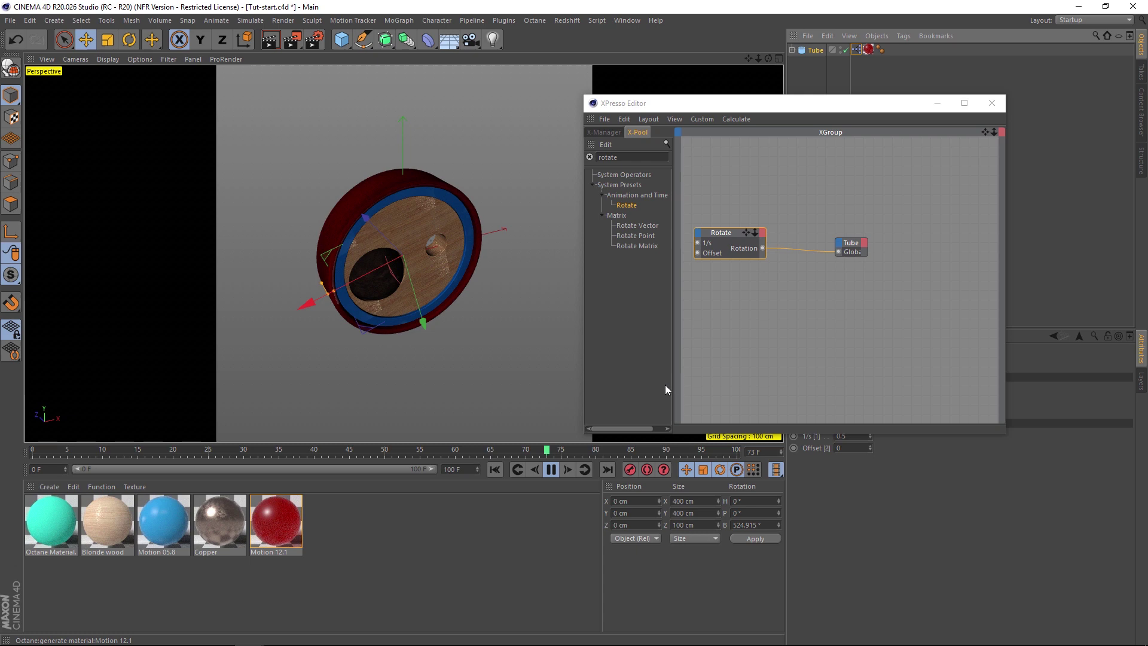
left_click_drag(737, 110, 719, 68)
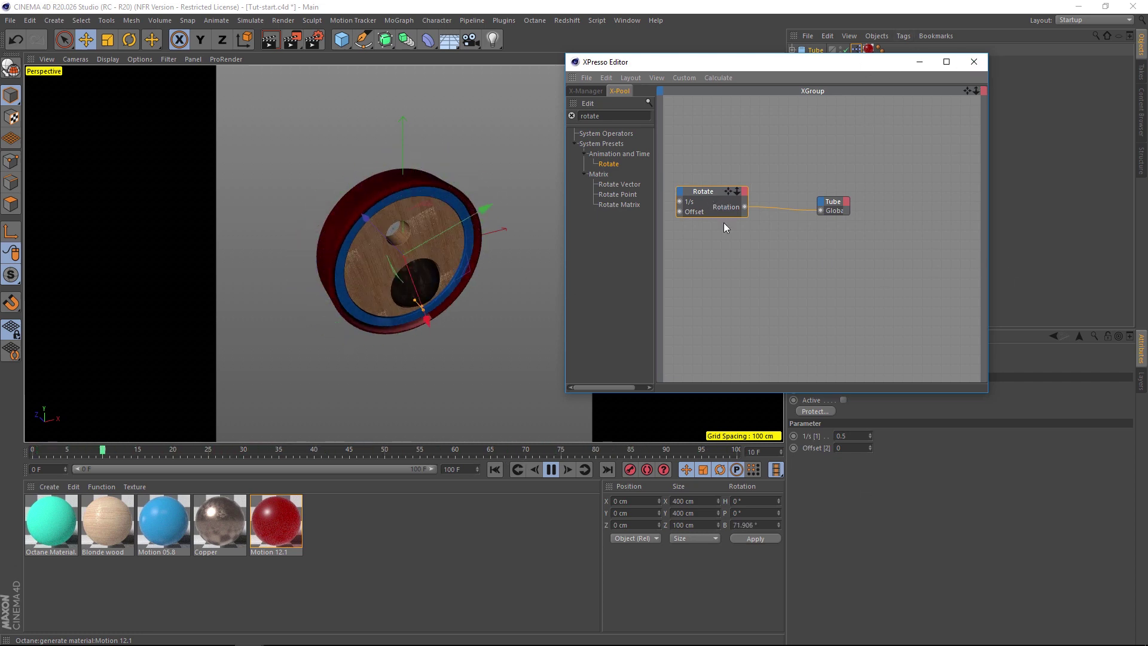
left_click_drag(843, 63, 831, 28)
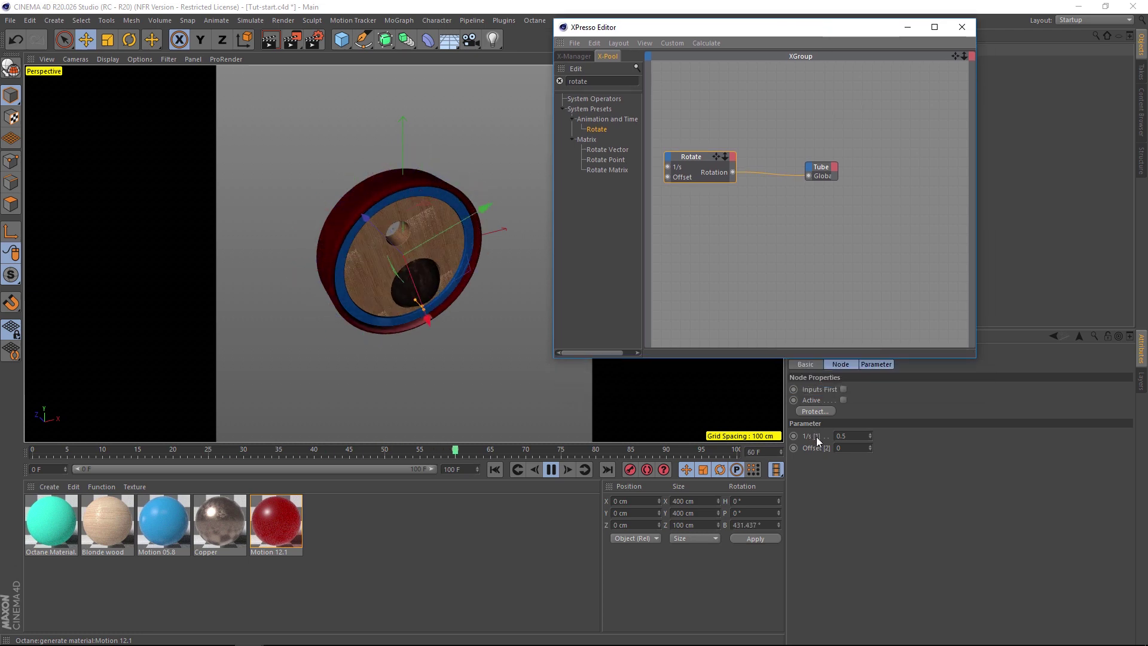
left_click(861, 435)
key("BackSpace")
key("BackSpace")
key("BackSpace")
type("1")
key("Return")
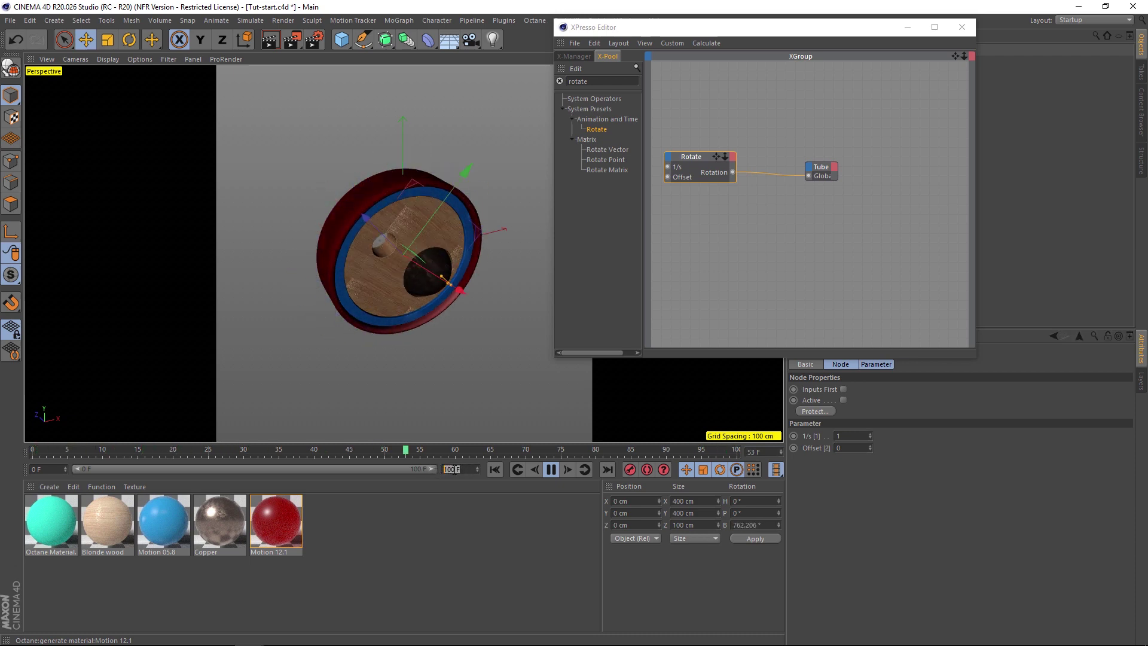
Try an end frame of 90, then restore 100 frames and a rate of 0.5
type("90")
key("Return")
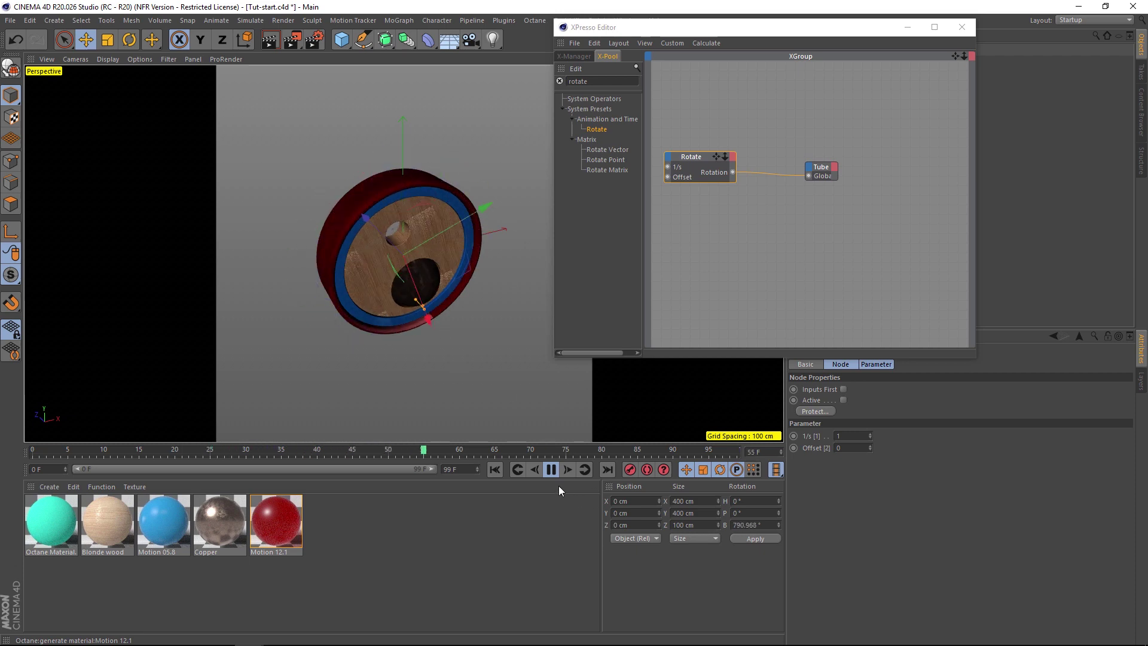
left_click(460, 469)
type("100")
key("Return")
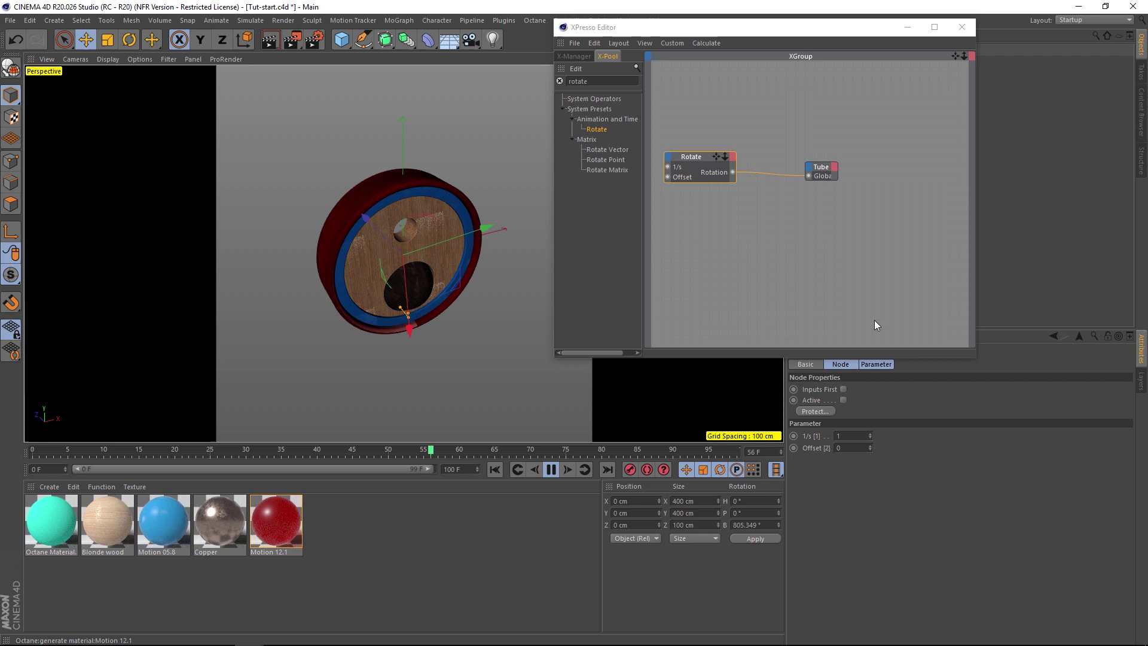
double_click(853, 435)
type(".5")
key("Return")
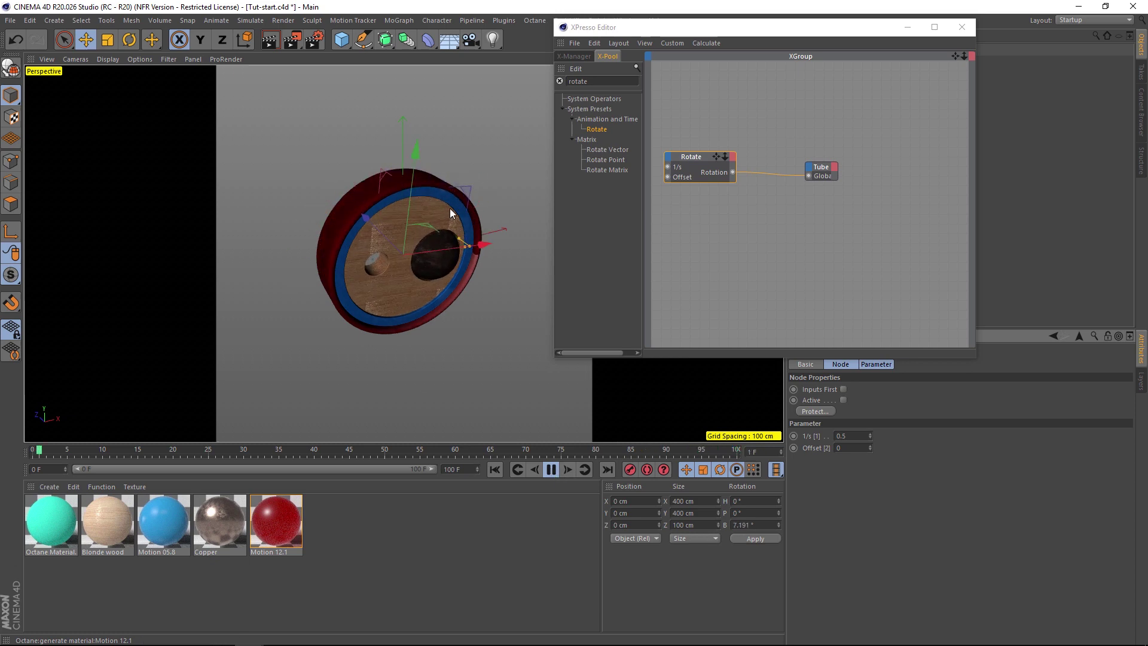
Pause playback and bring the Sphere into the XPresso editor
left_click(551, 470)
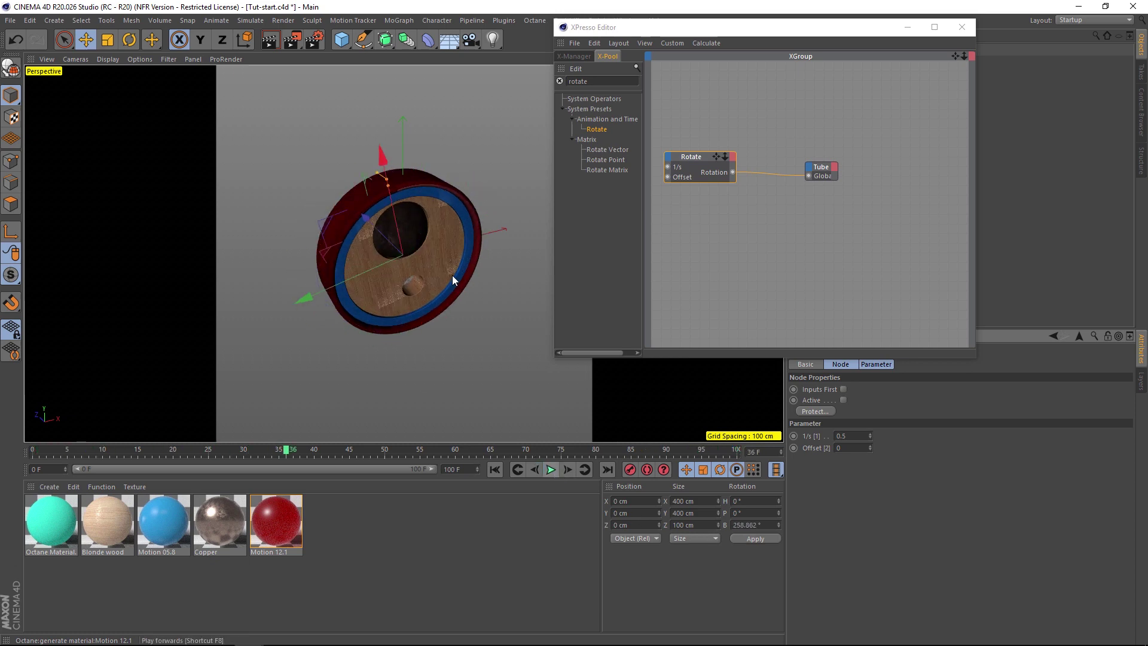
left_click(399, 232)
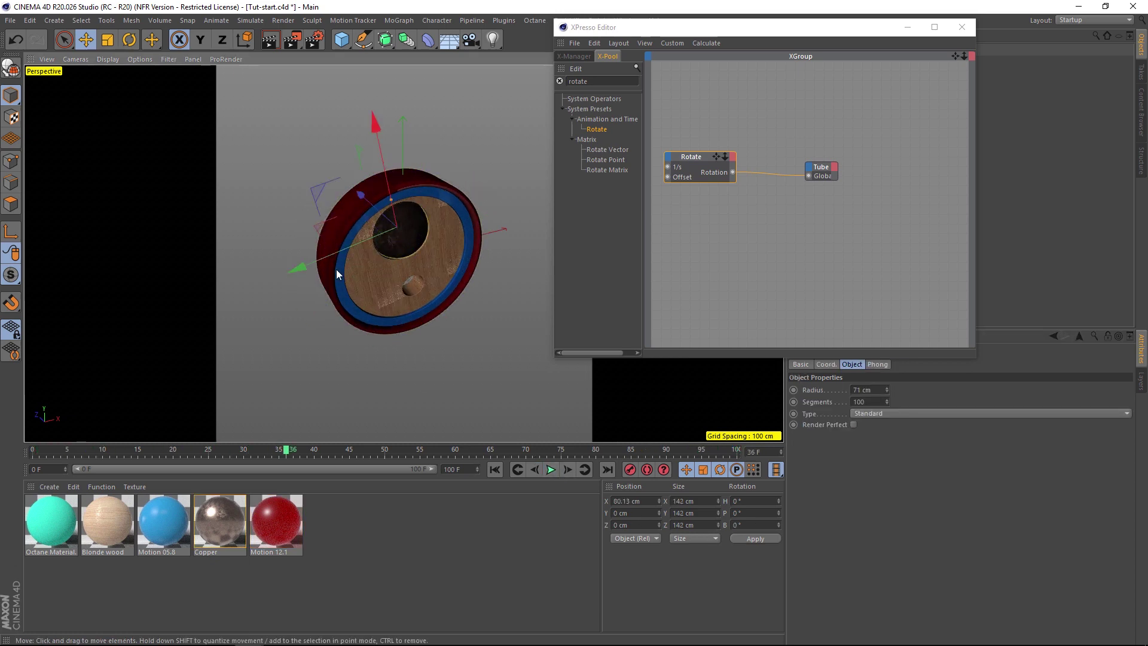
left_click(758, 52)
left_click_drag(758, 27, 682, 101)
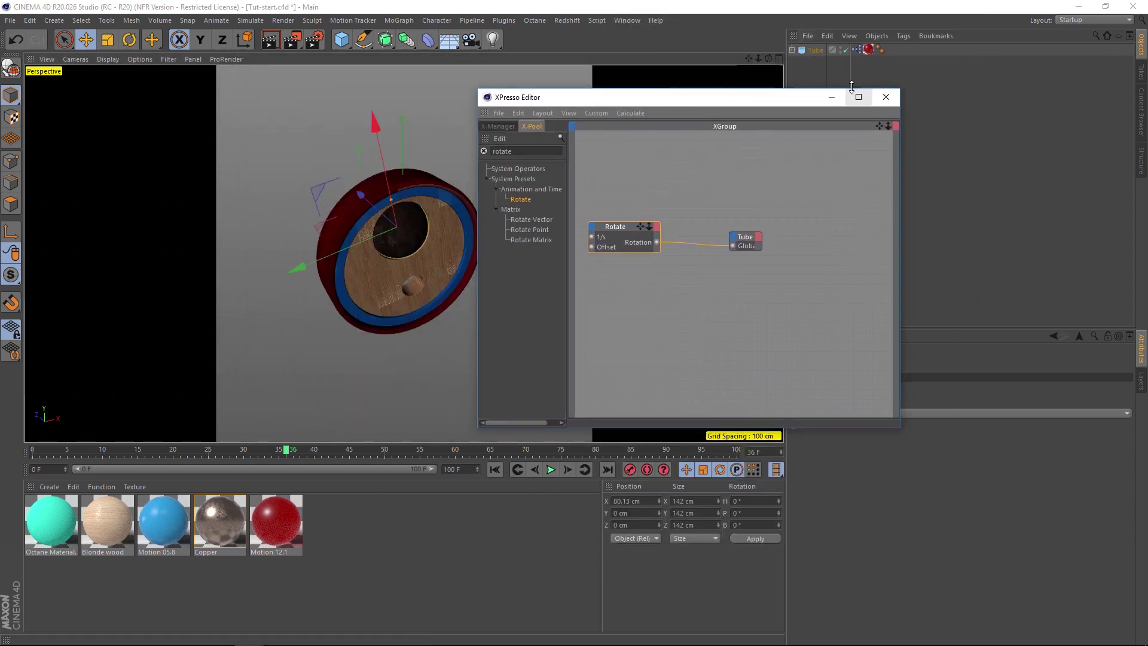
left_click_drag(756, 105, 200, 128)
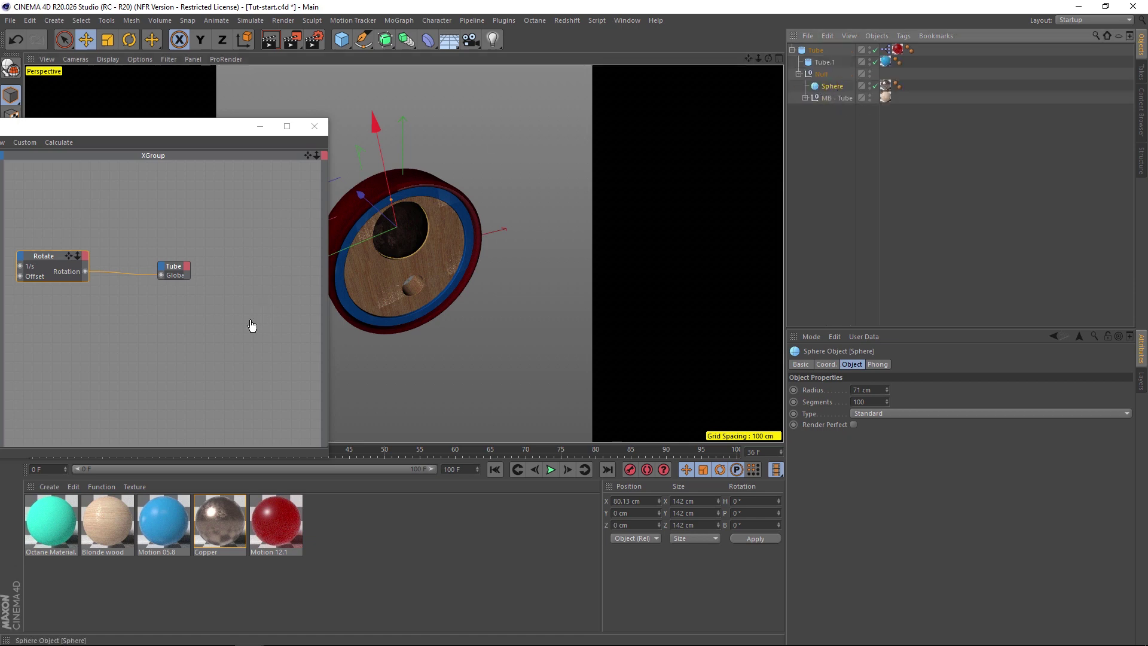
left_click_drag(194, 139, 348, 98)
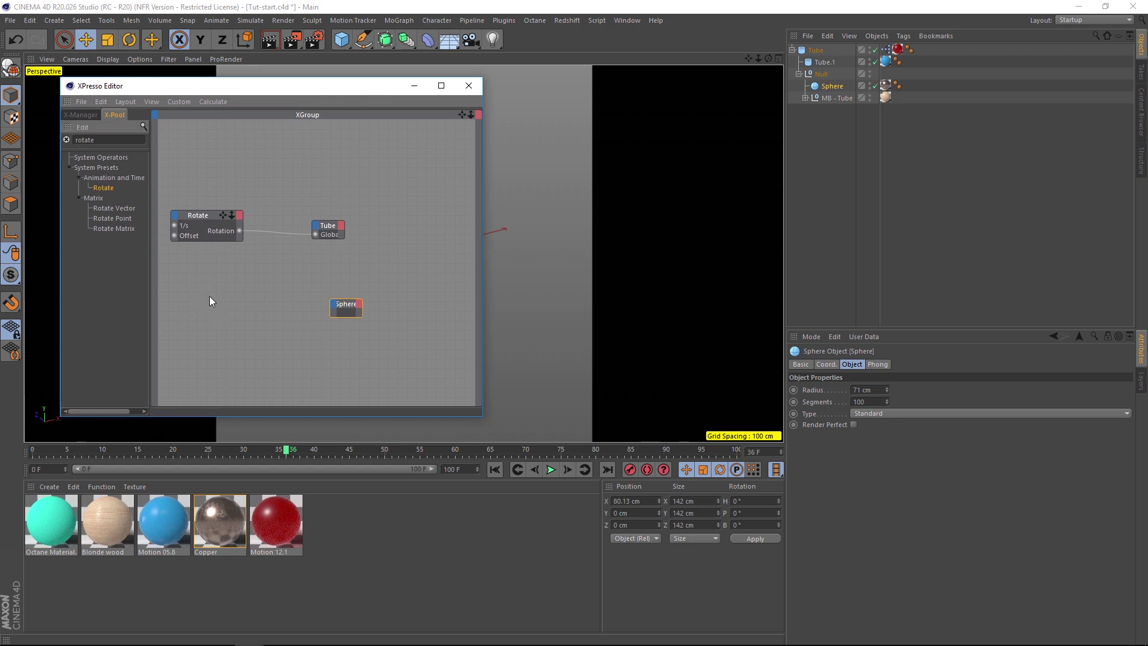
Wire a second Rotate node into the Sphere's Rotation B with a rate of -0.5
left_click_drag(238, 300, 333, 306)
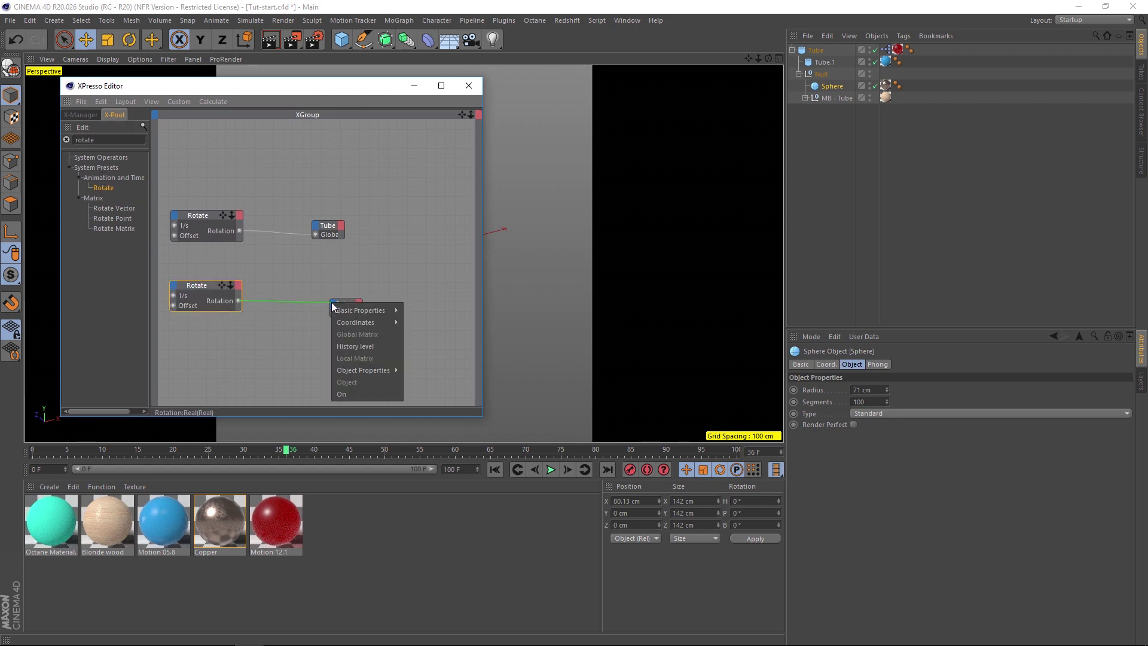
mouse_move(360, 320)
mouse_move(450, 379)
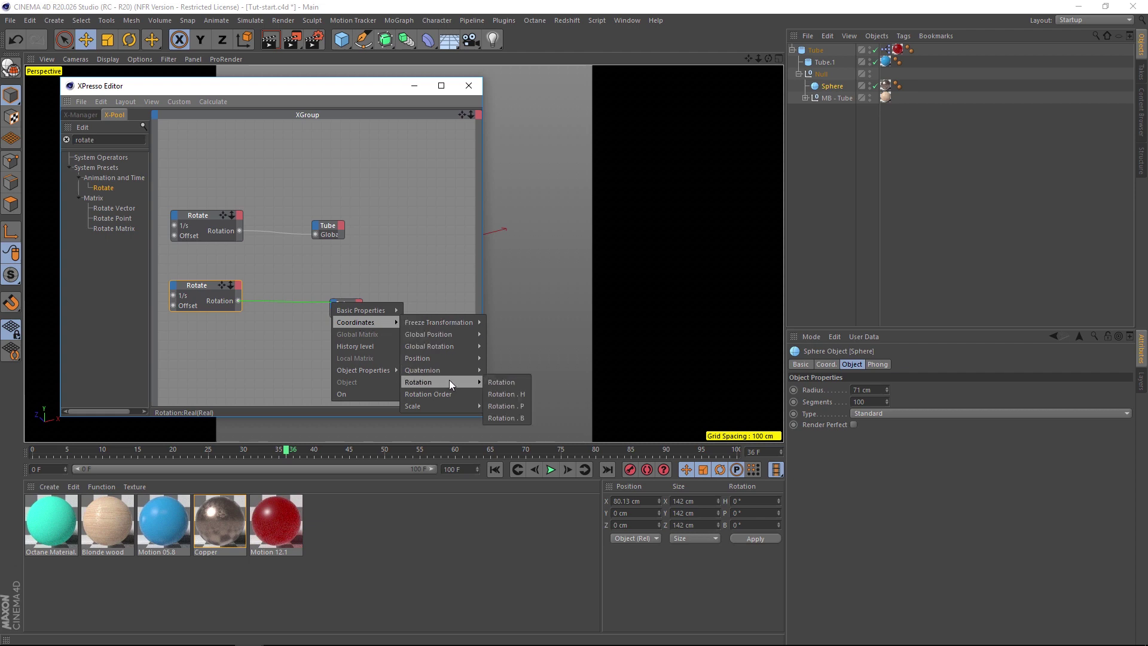
left_click(501, 418)
left_click_drag(305, 78, 836, 106)
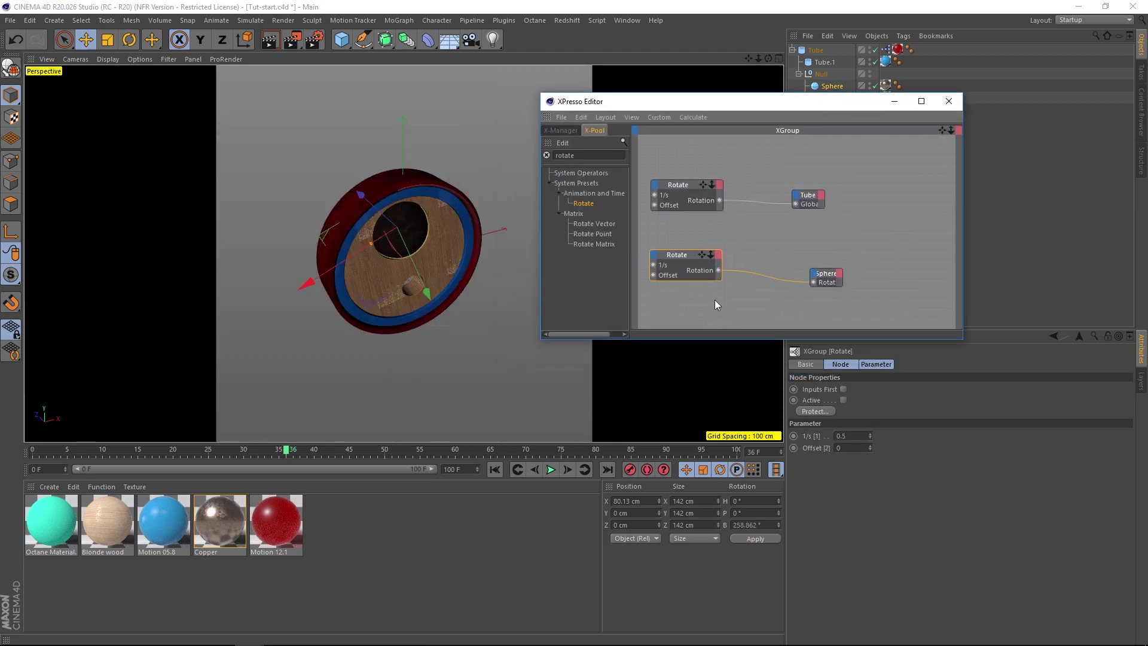
left_click(853, 436)
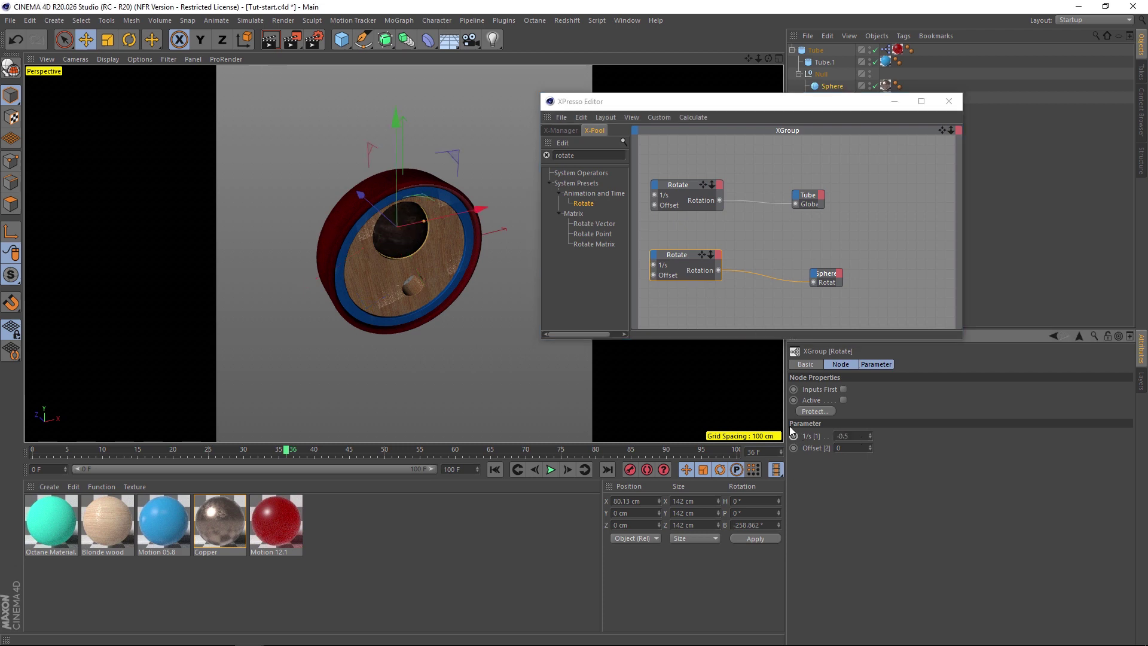
Play the counter-rotating Sphere and Tube from the first frame
left_click(494, 469)
left_click(1027, 203)
left_click(550, 470)
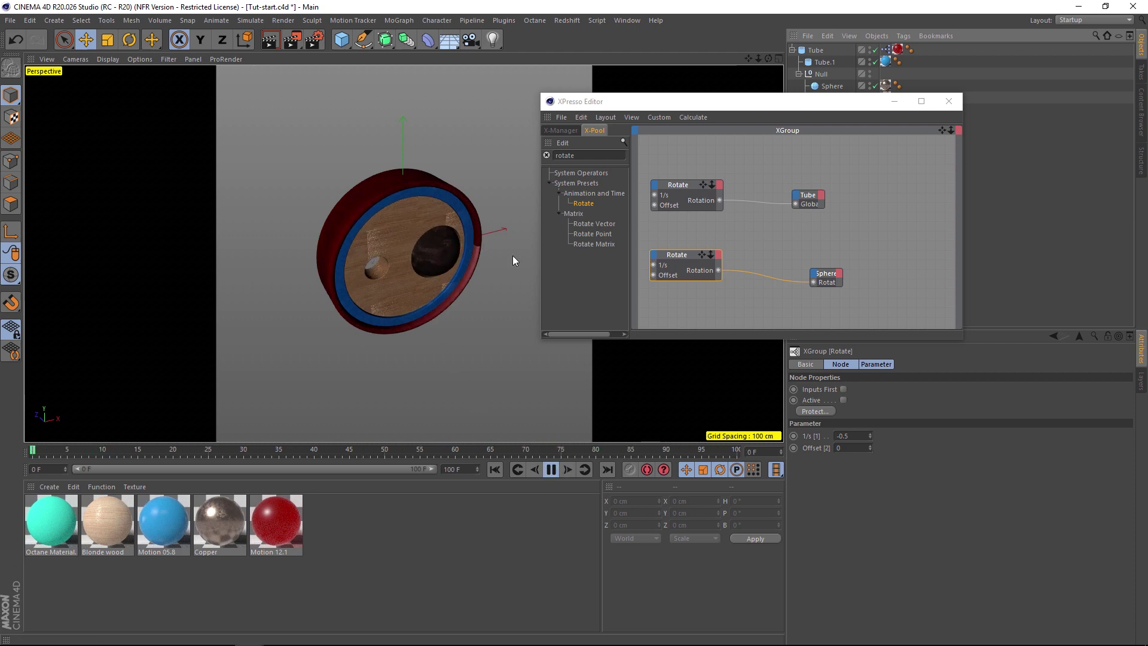
Stop playback, add a camera and name it 1
left_click(948, 101)
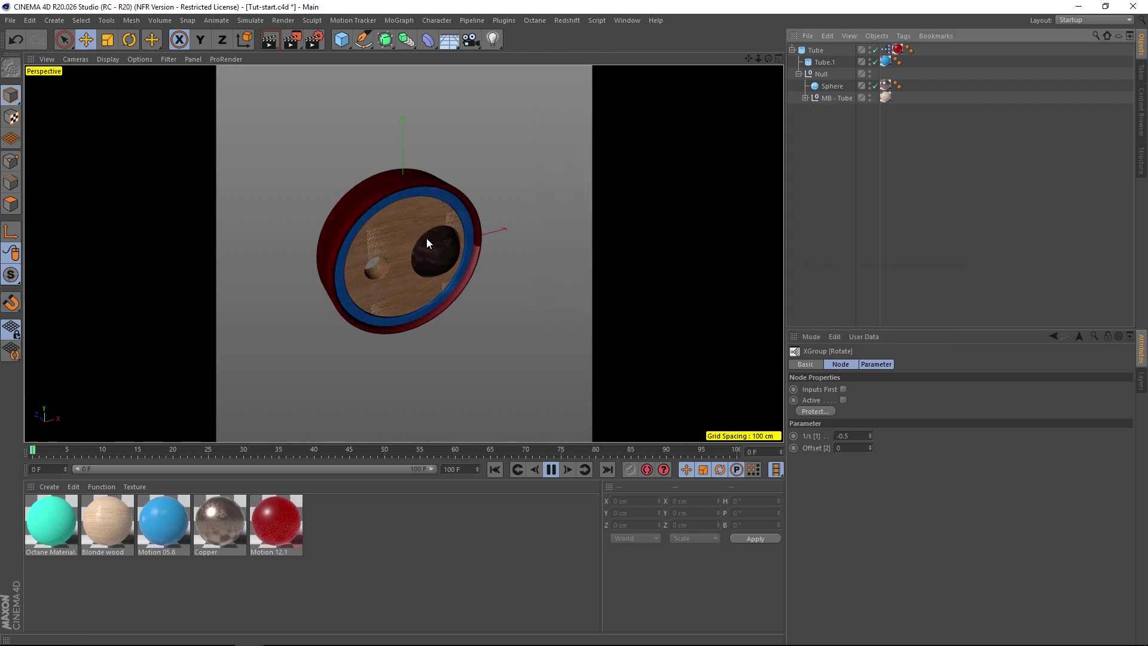
left_click(551, 469)
left_click(470, 40)
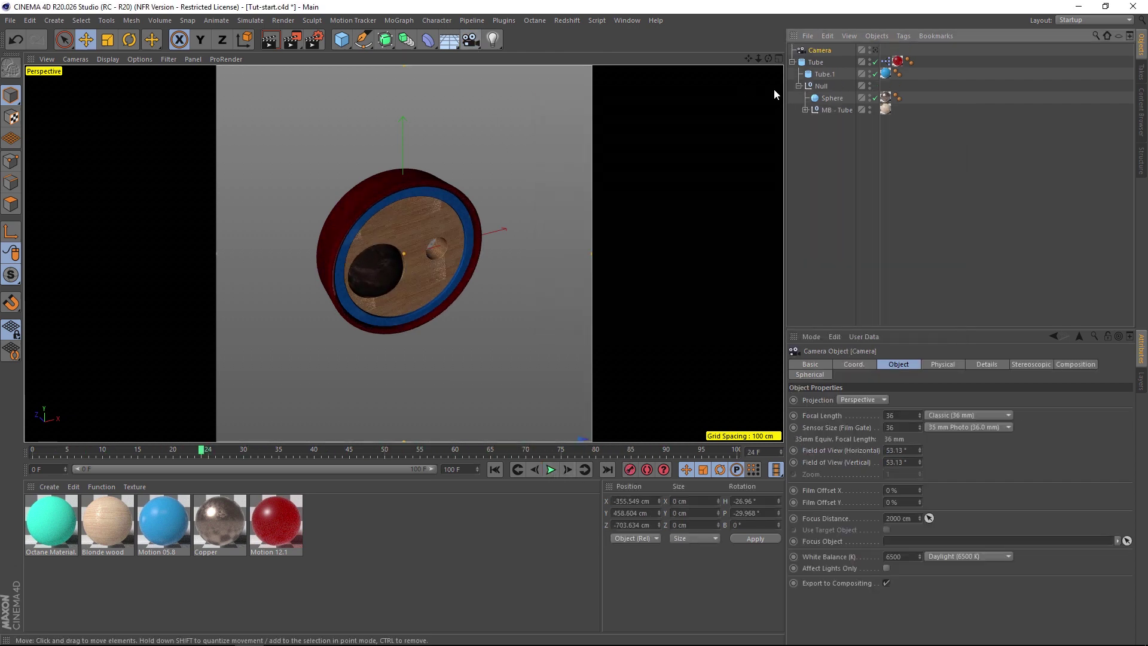
left_click(793, 63)
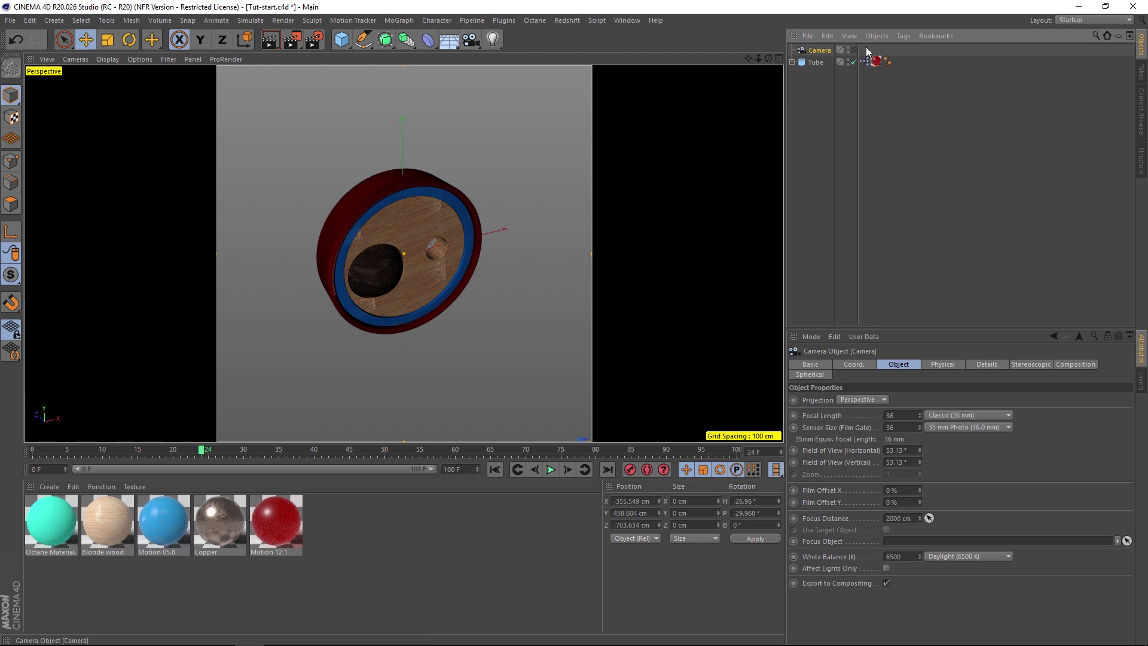
double_click(812, 50)
type("1")
key("Return")
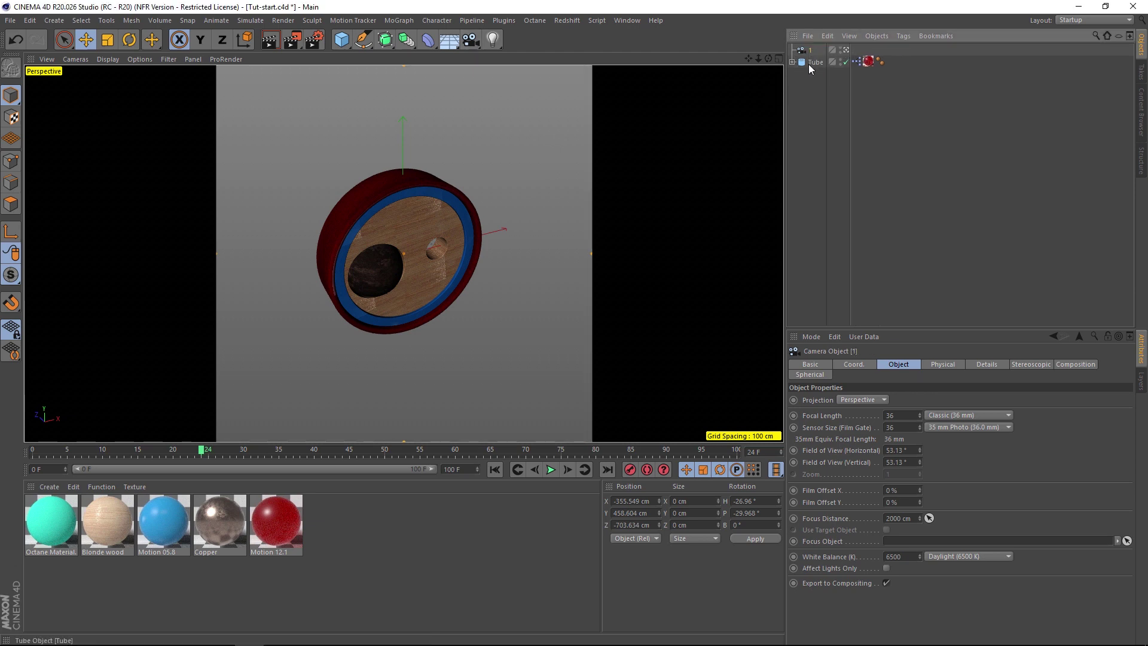
Rename the wheel Tube to 1
left_click(808, 63)
double_click(808, 63)
type("1")
key("Return")
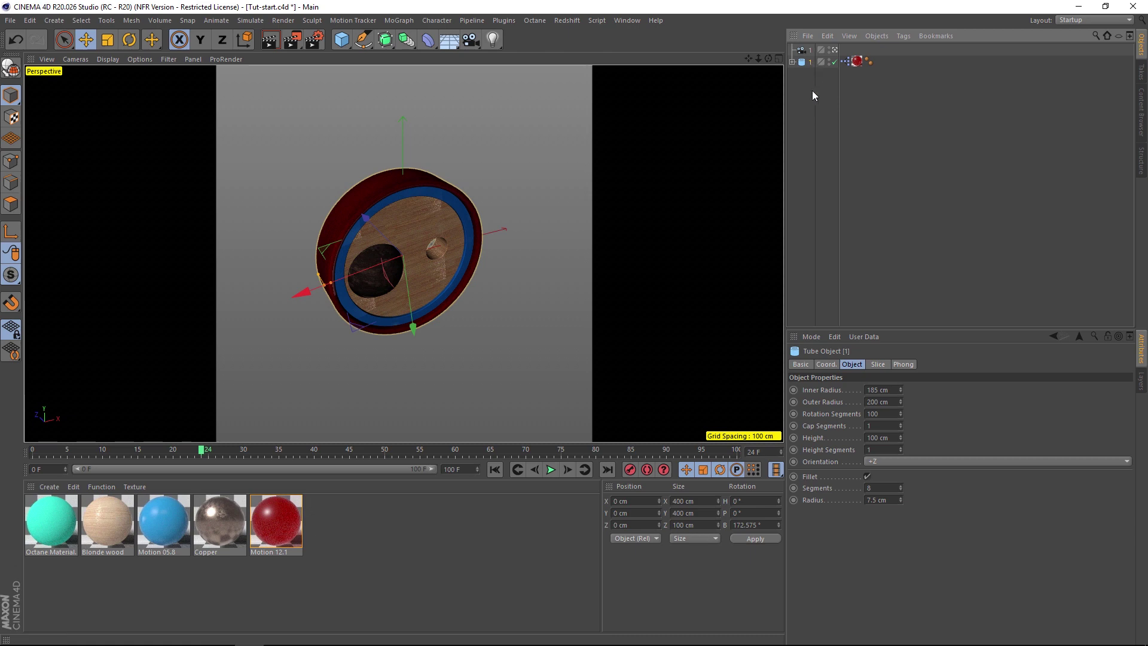
Duplicate the camera 1 and wheel 1 pair
left_click(812, 91)
left_click_drag(841, 90, 789, 46)
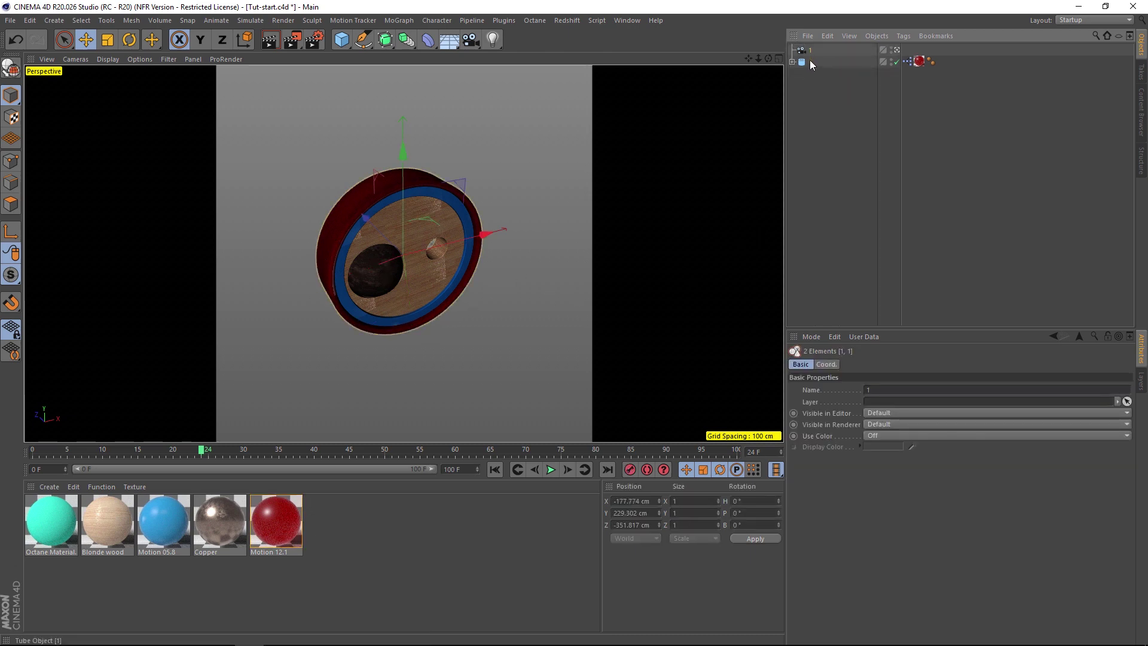
left_click_drag(817, 115, 815, 117, "ctrl")
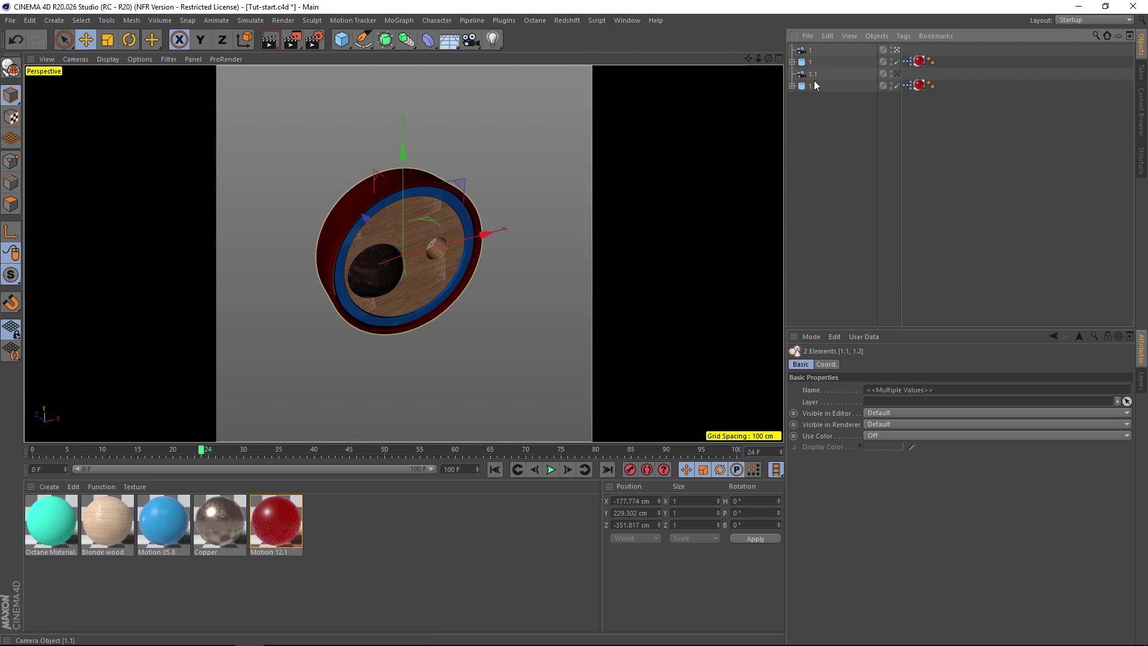
Rename the duplicated camera and wheel to 2 and select them together
left_click(826, 114)
double_click(813, 74)
type("2")
key("Return")
double_click(812, 85)
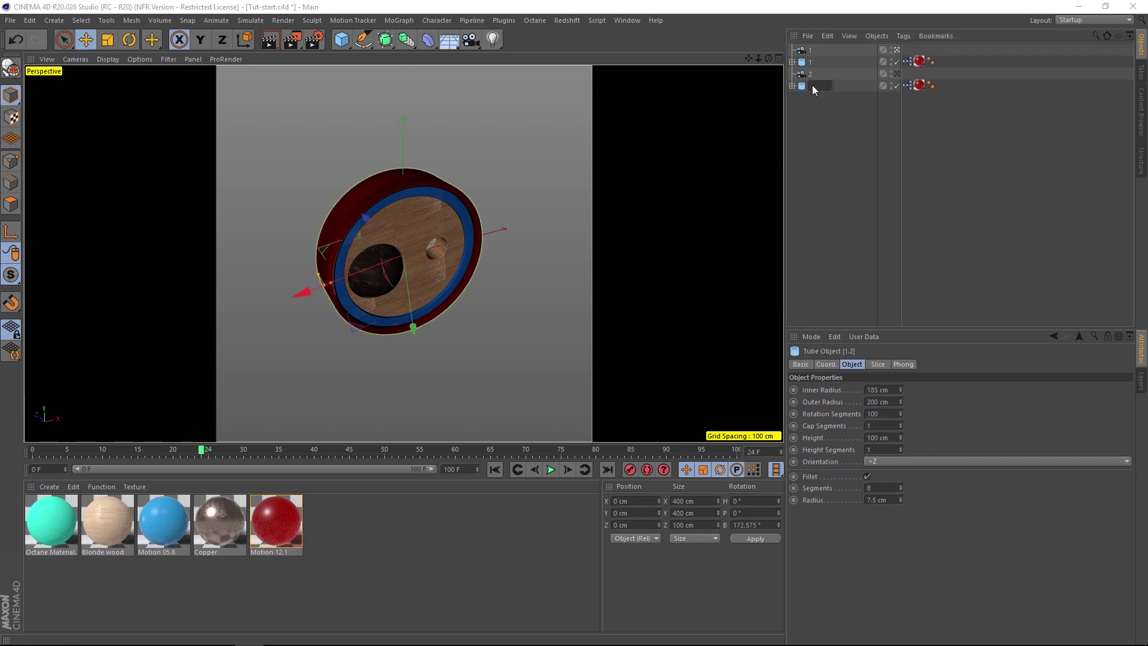
type("2")
key("Return")
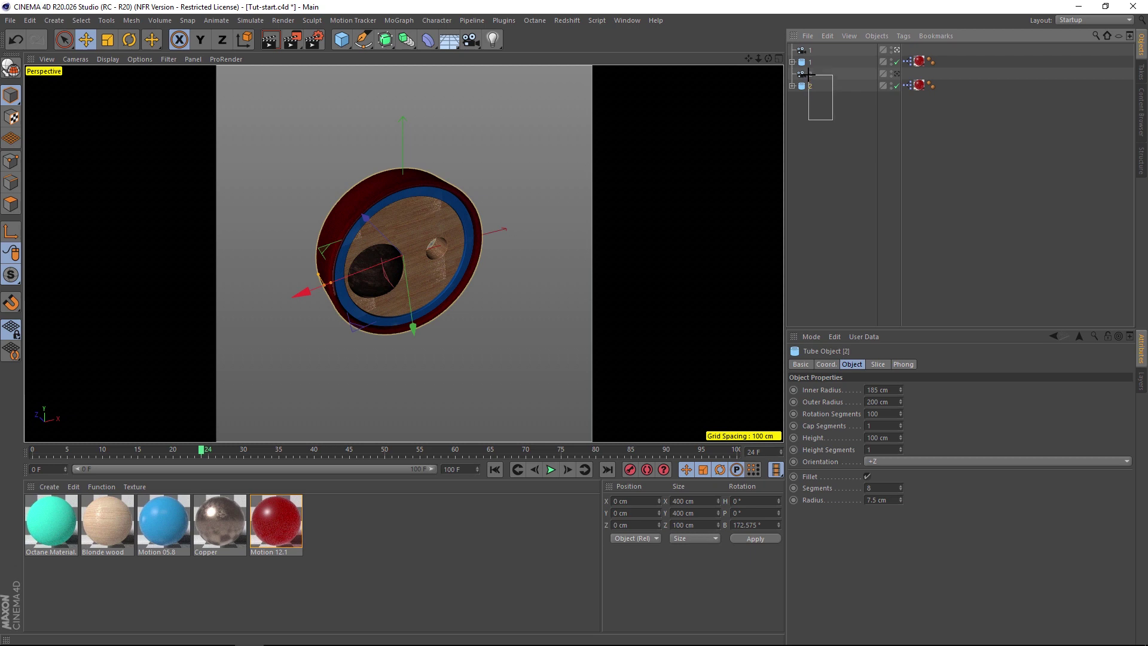
left_click_drag(808, 74, 807, 76)
left_click(778, 58)
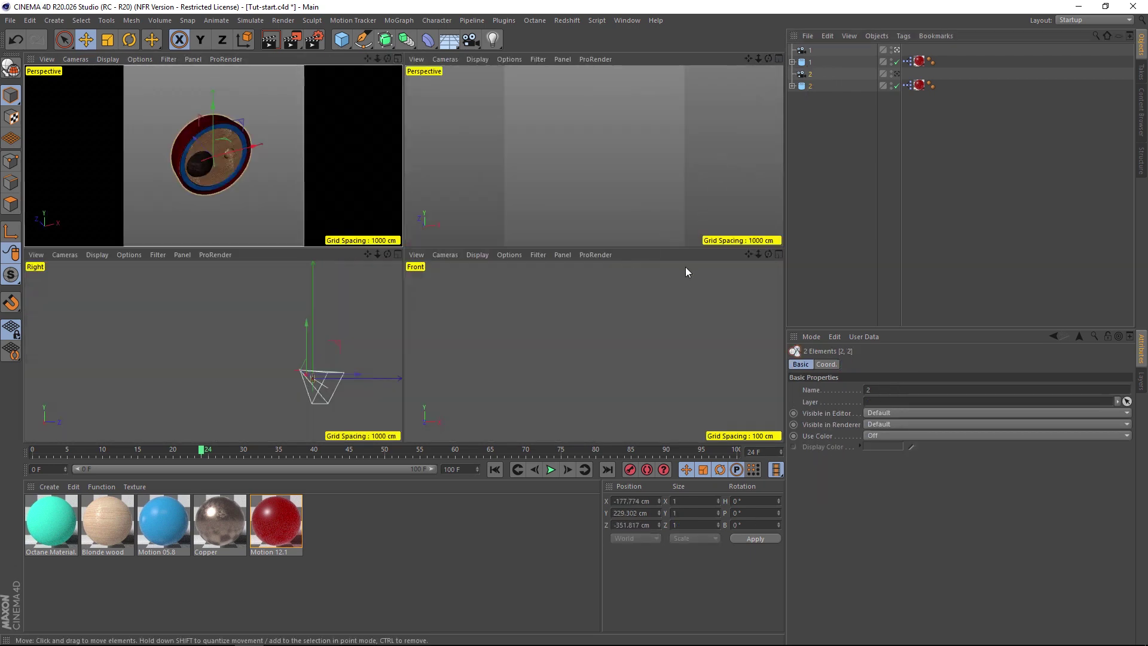
In a maximized Front view, move camera 2 and wheel 2 to the right along X
left_click(779, 254)
key("o")
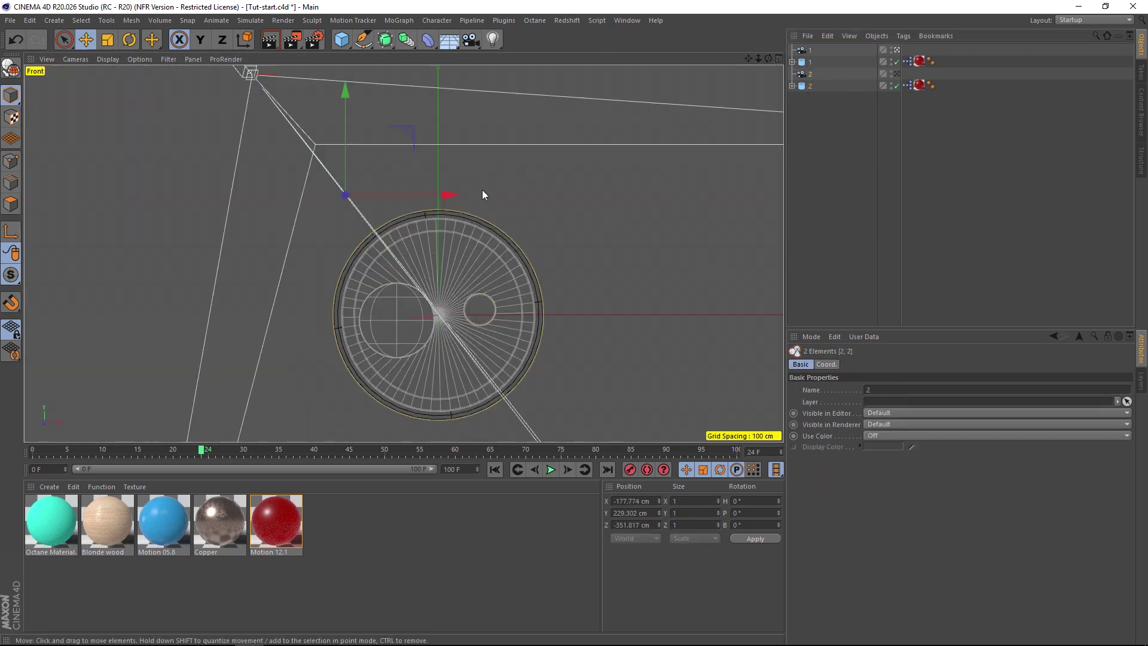
left_click_drag(758, 58, 733, 45)
left_click_drag(404, 254, 400, 254)
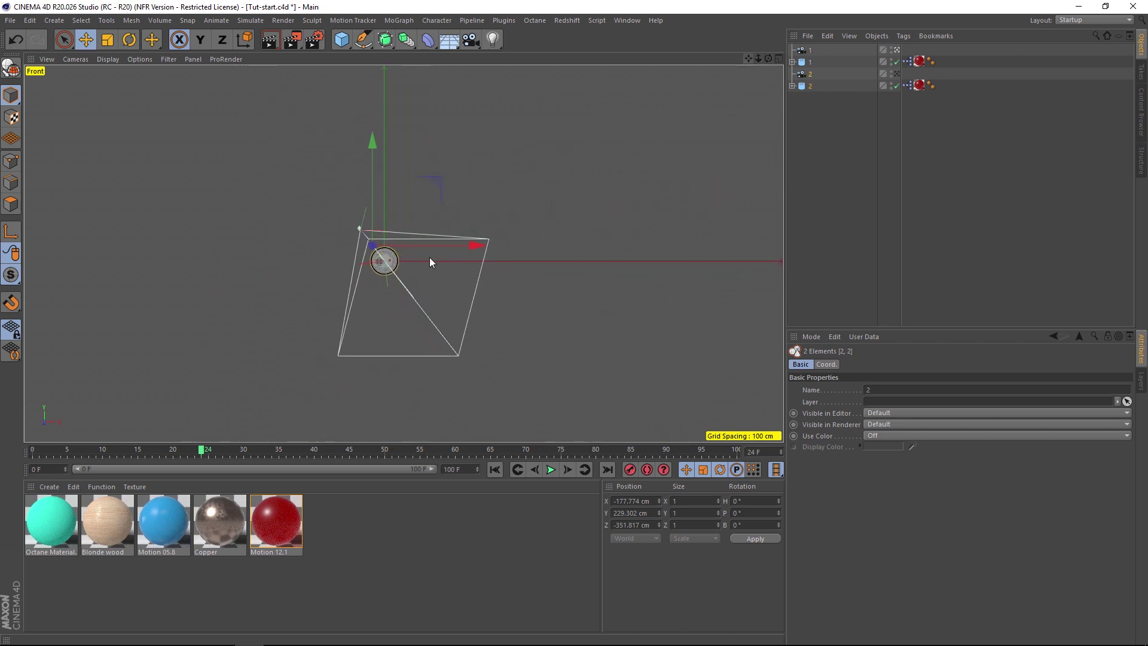
left_click_drag(477, 246, 727, 257)
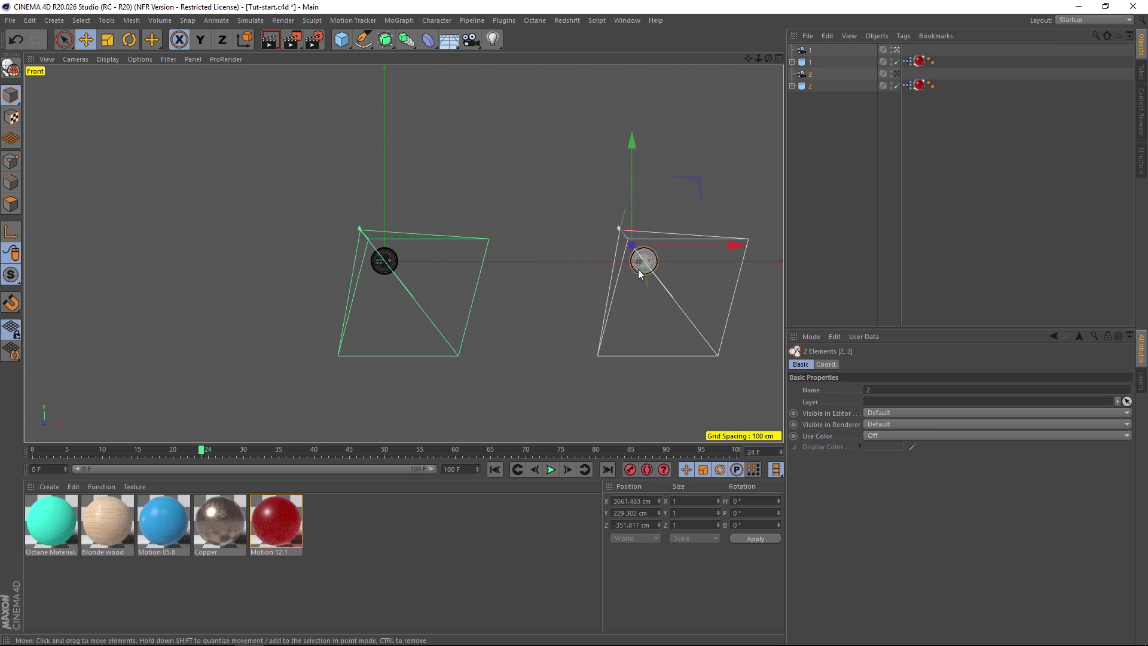
left_click(839, 168)
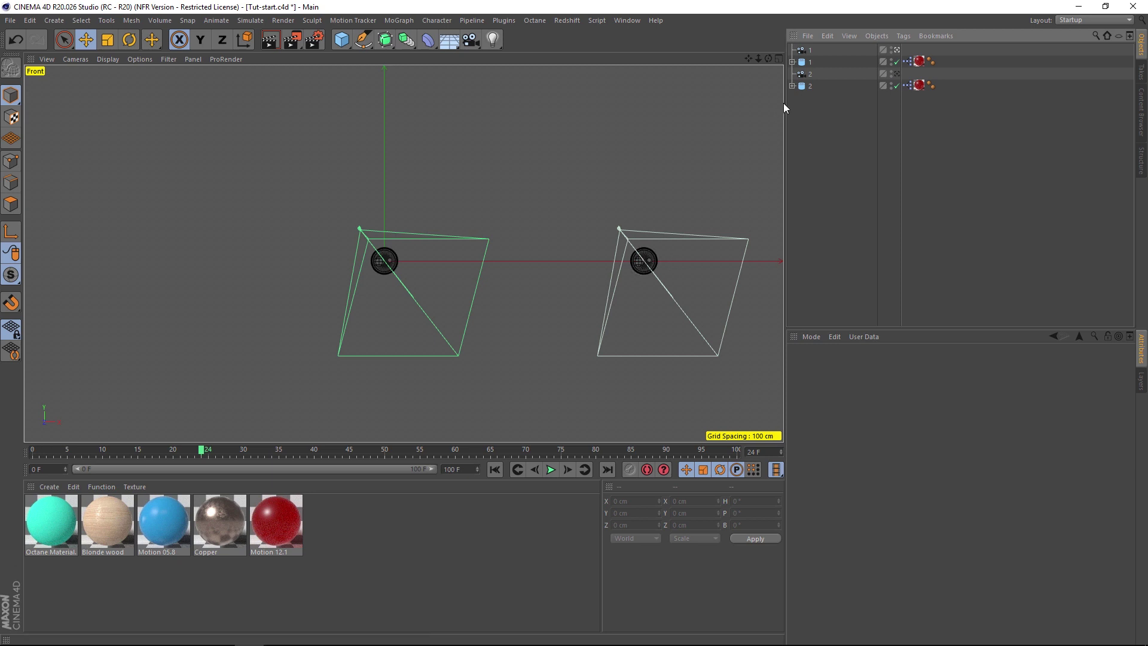
Try moving wheel 1 along X, then undo so it stays at X 0 cm
left_click(812, 62)
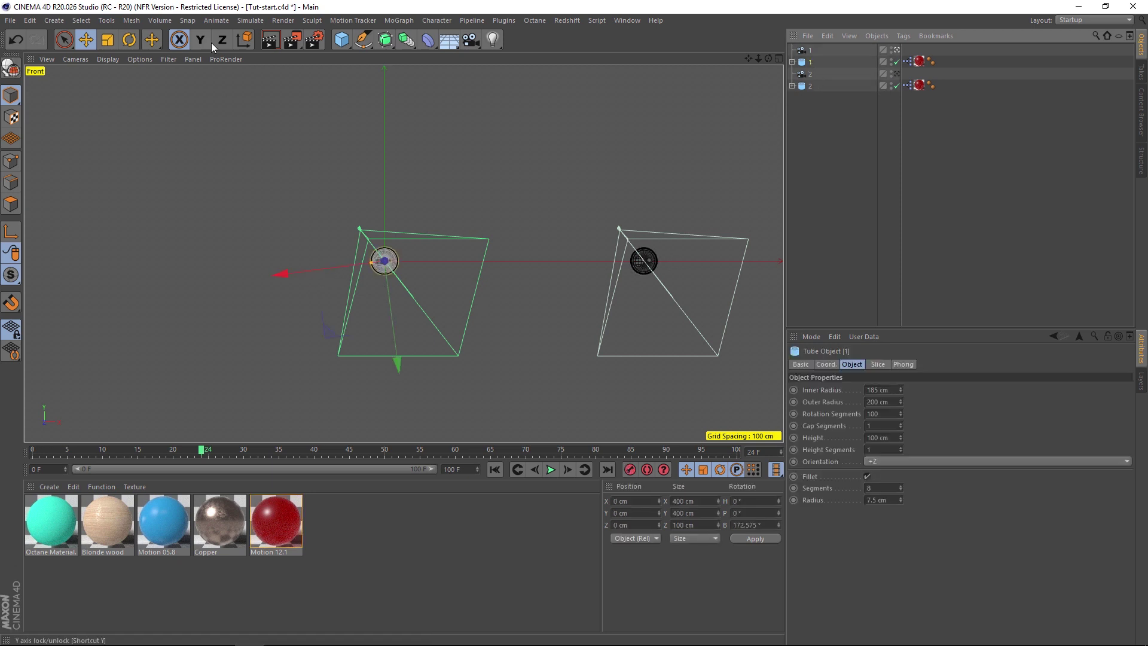
left_click_drag(494, 260, 724, 288)
key("ctrl+z")
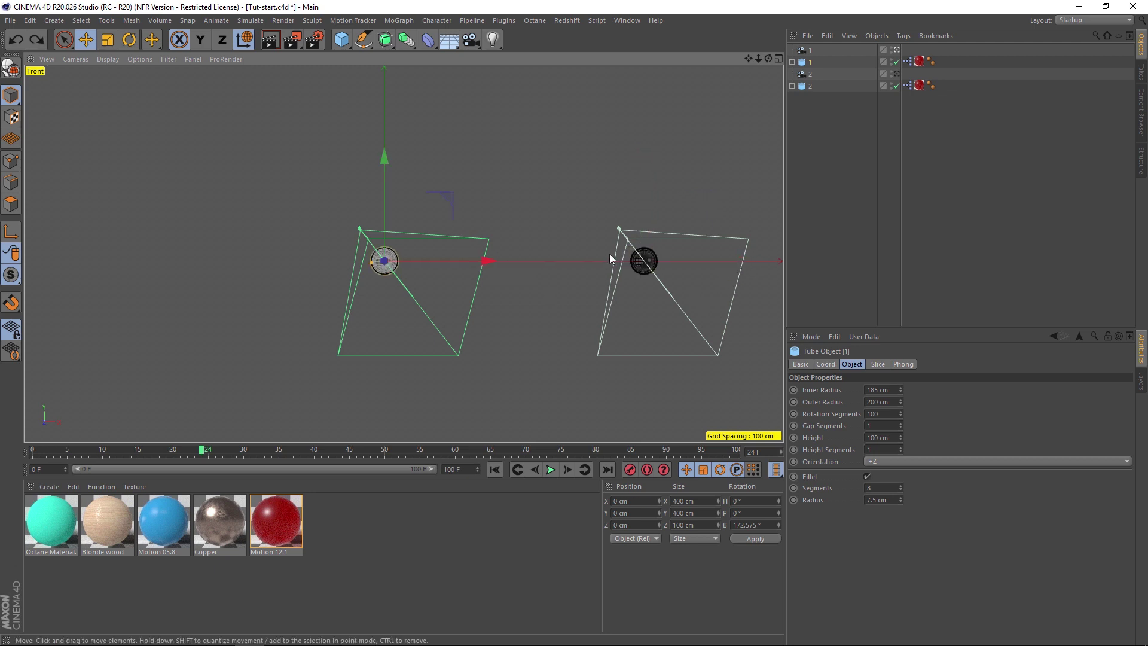
Use the Transfer tool to snap wheel 1 onto wheel 2 and preview it
left_click(806, 66)
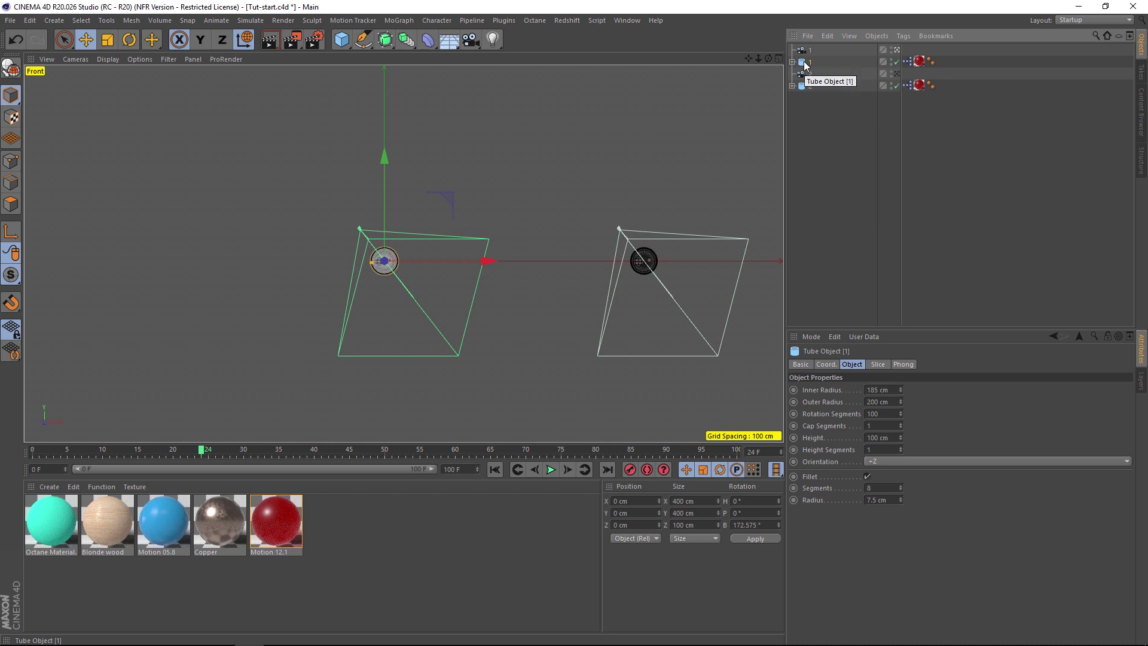
key("shift+c")
type("transfer")
key("Return")
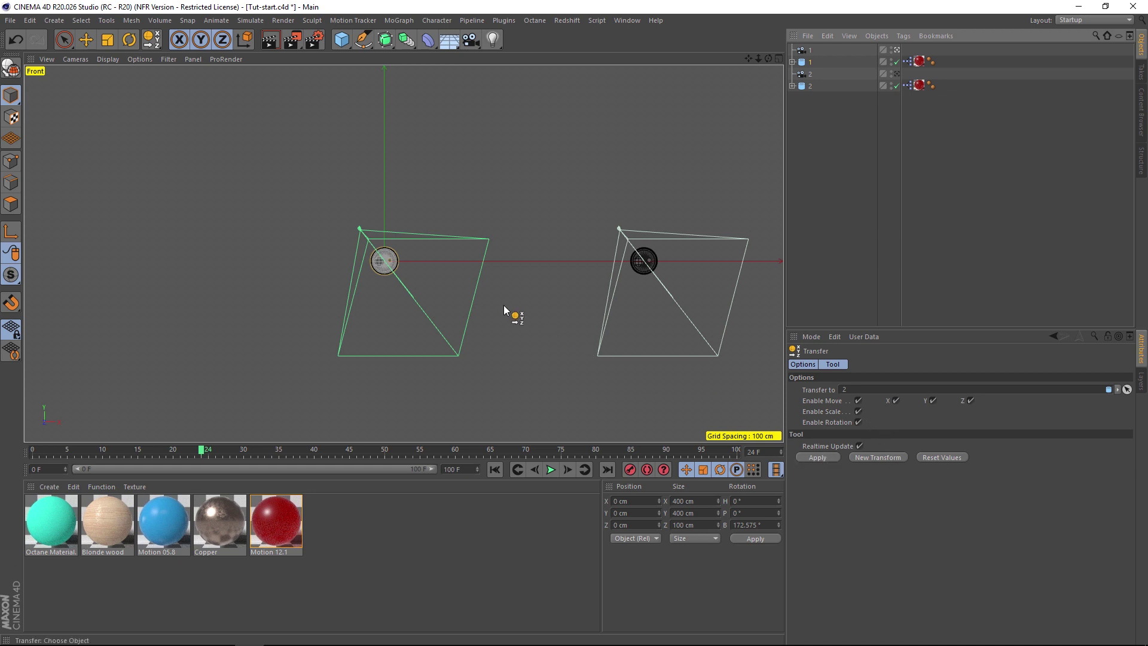
left_click(827, 454)
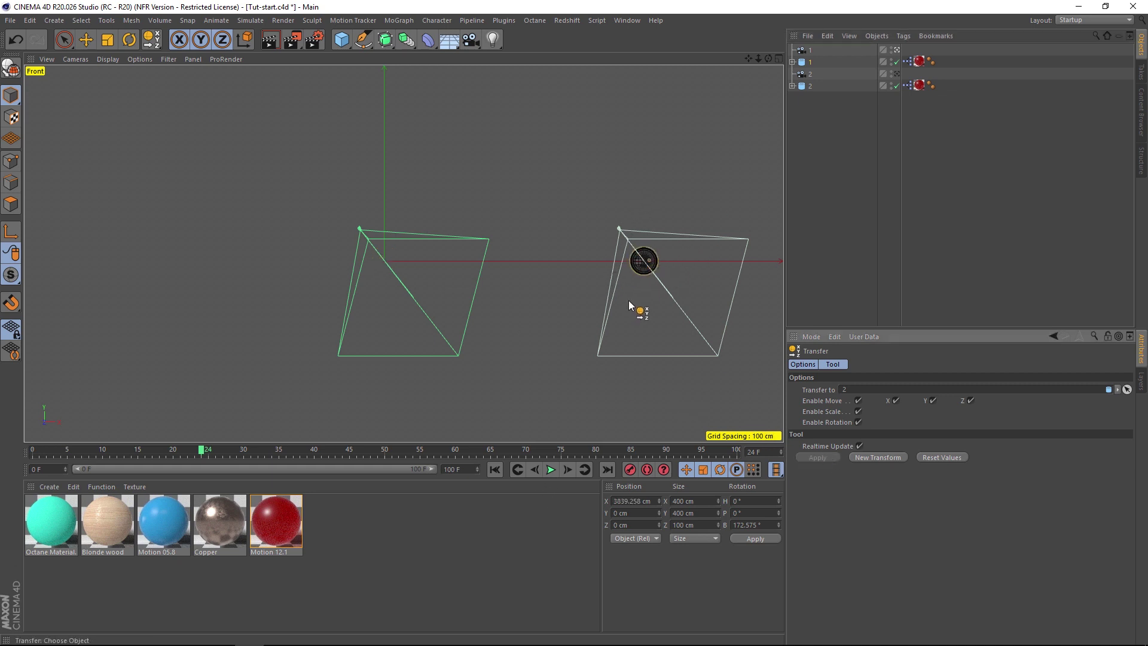
left_click_drag(235, 449, 503, 448)
Key wheel 1's position at frame 0, then transfer it onto wheel 2 at frame 100
left_click(494, 469)
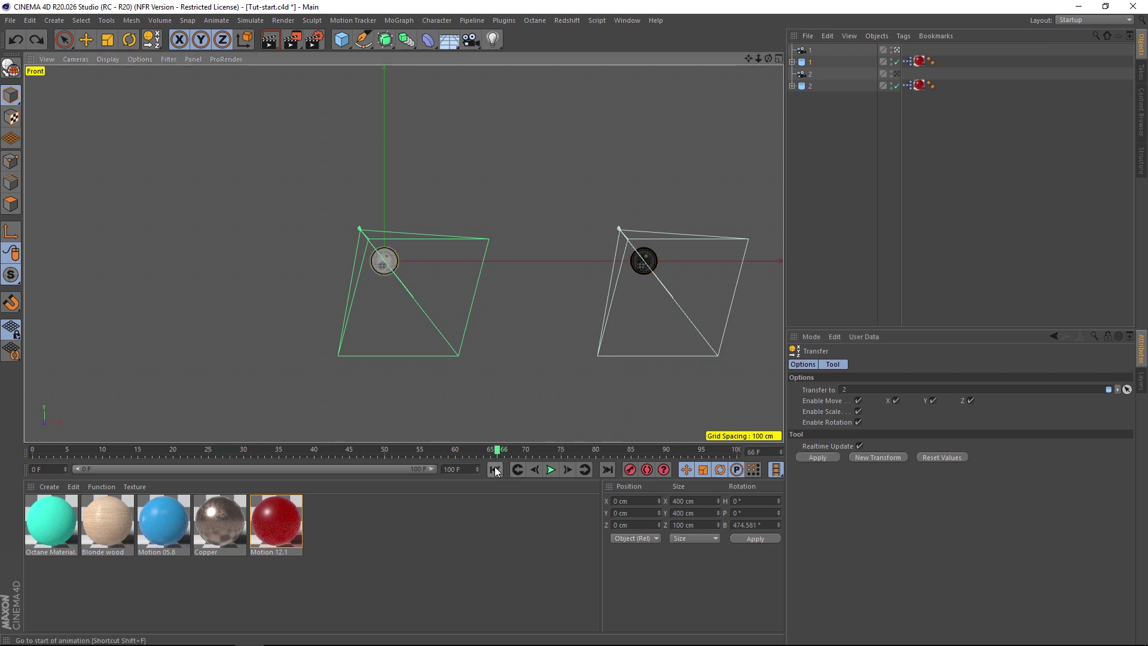
left_click(810, 61)
left_click(633, 470)
left_click_drag(383, 454, 559, 447)
left_click_drag(669, 454, 757, 458)
key("space")
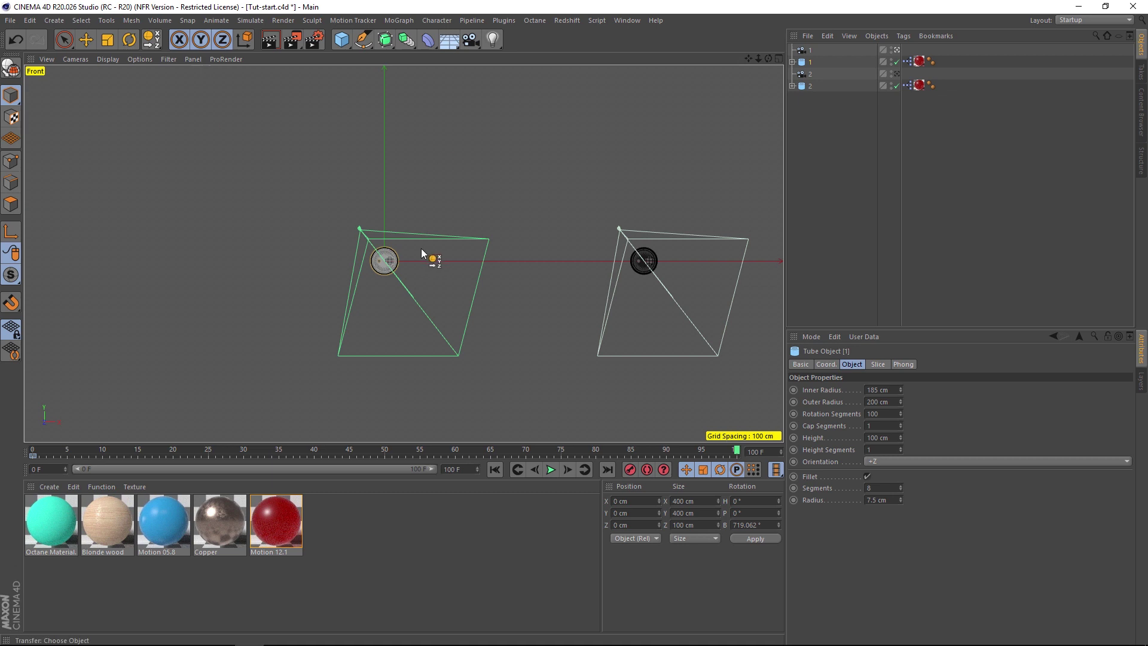
left_click(686, 216)
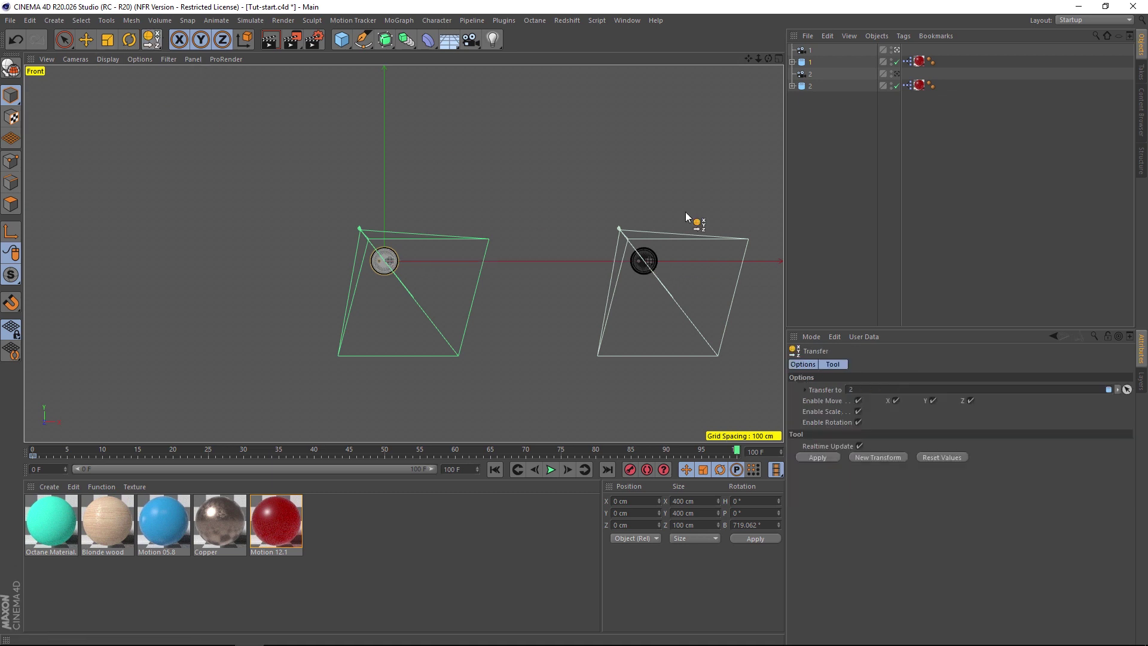
left_click(818, 458)
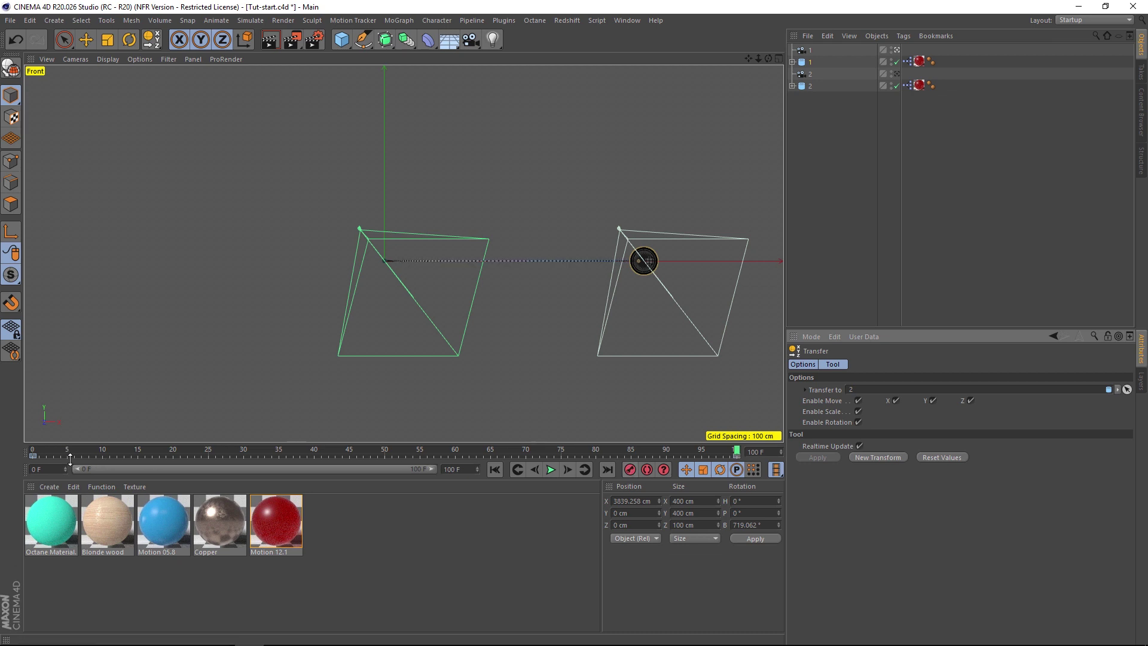
left_click_drag(44, 446, 528, 453)
Delete wheel 2 and scrub the animation
left_click(810, 85)
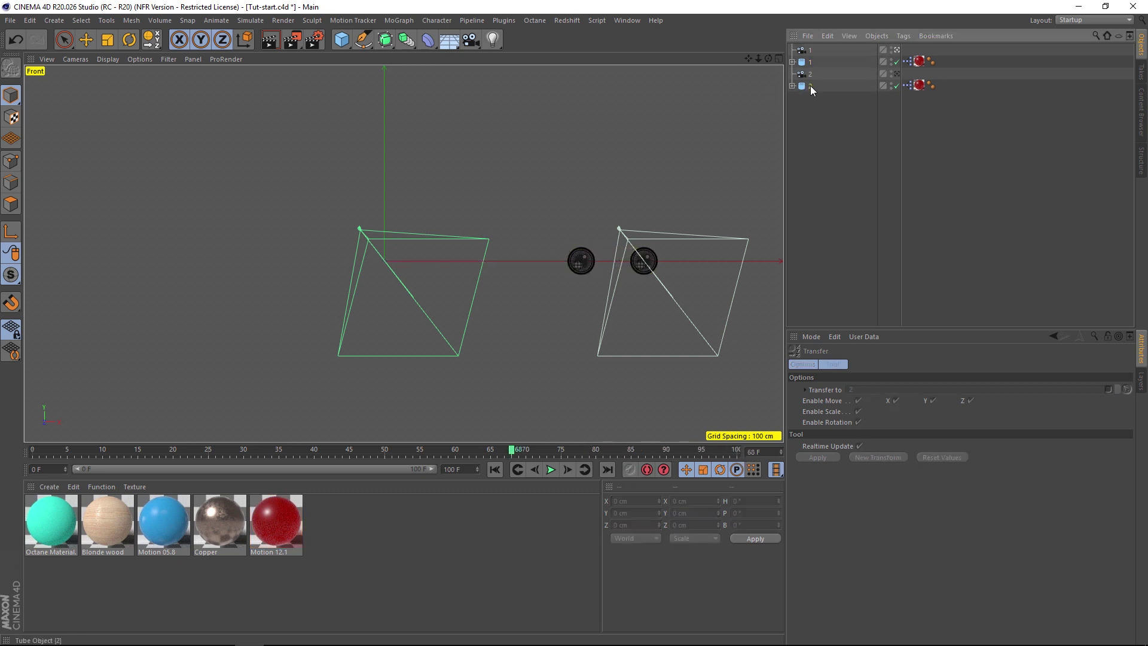
key("Delete")
left_click_drag(238, 458, 33, 454)
middle_click(376, 68)
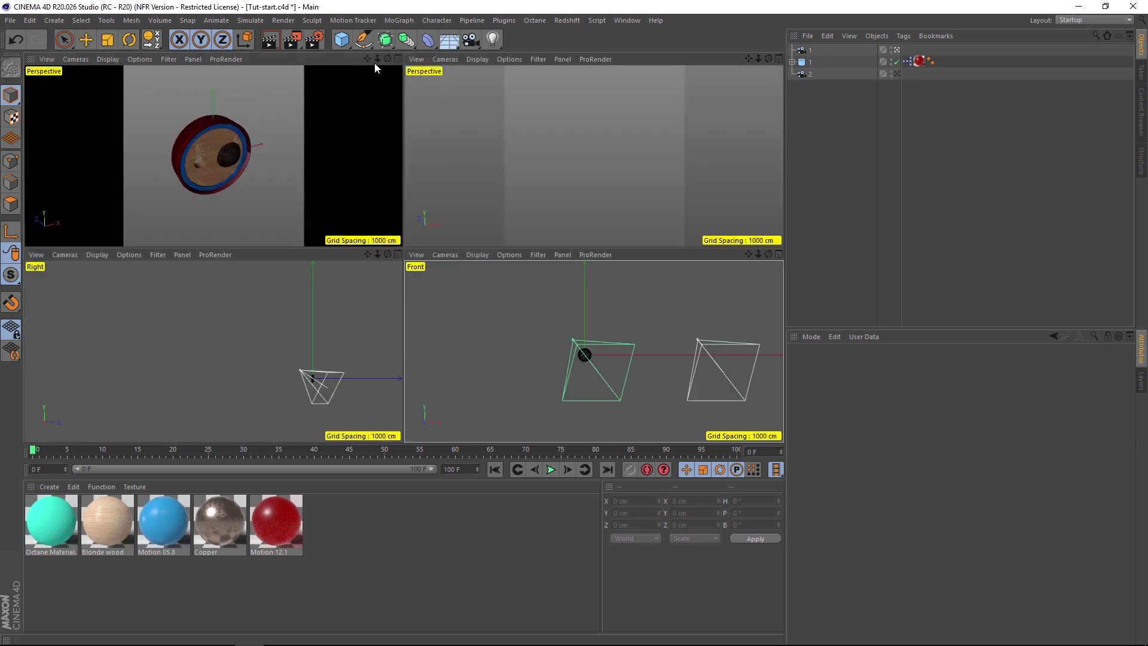
Preview the roll through camera 2, then list camera 1 below wheel 1 and above camera 2
left_click(397, 59)
left_click_drag(34, 445, 278, 454)
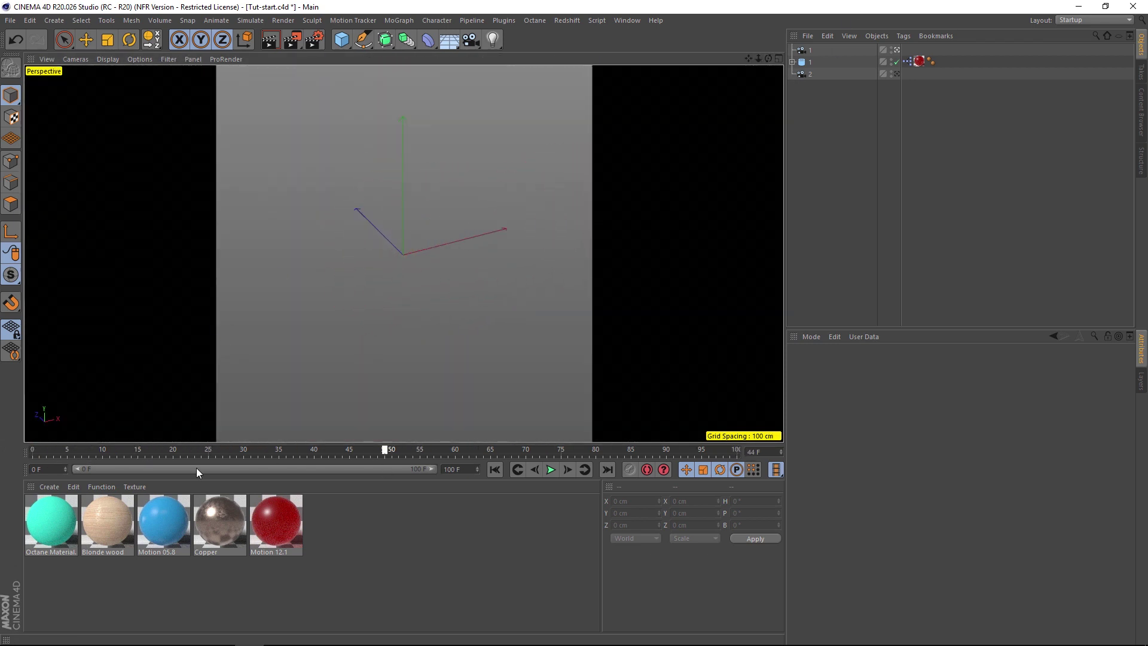
left_click(897, 74)
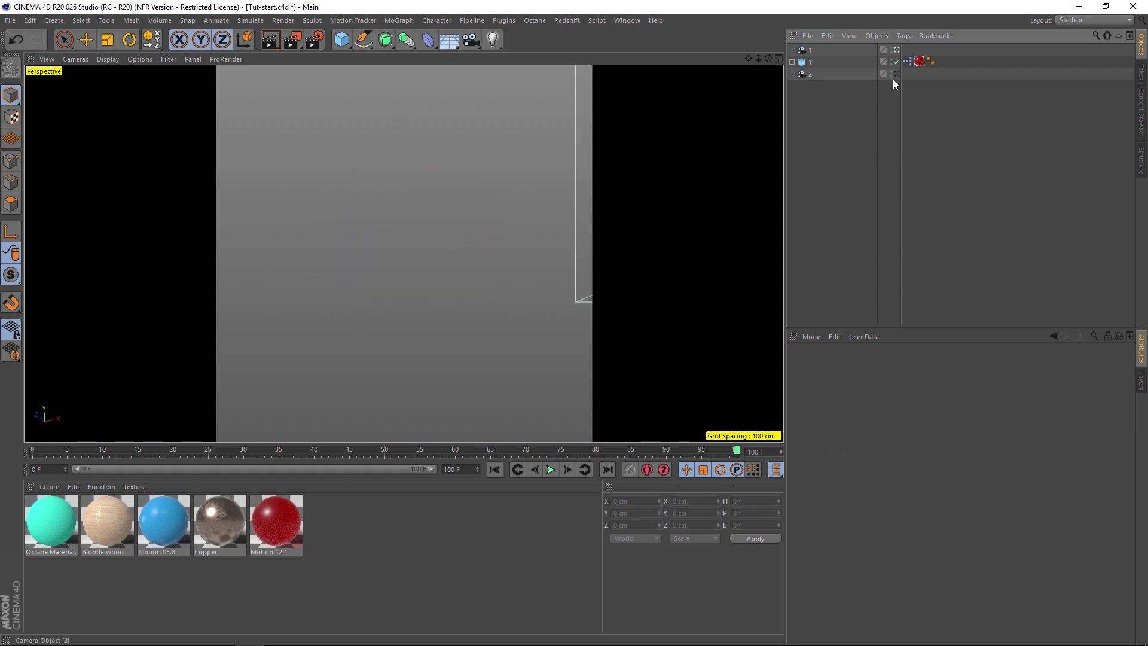
left_click(494, 470)
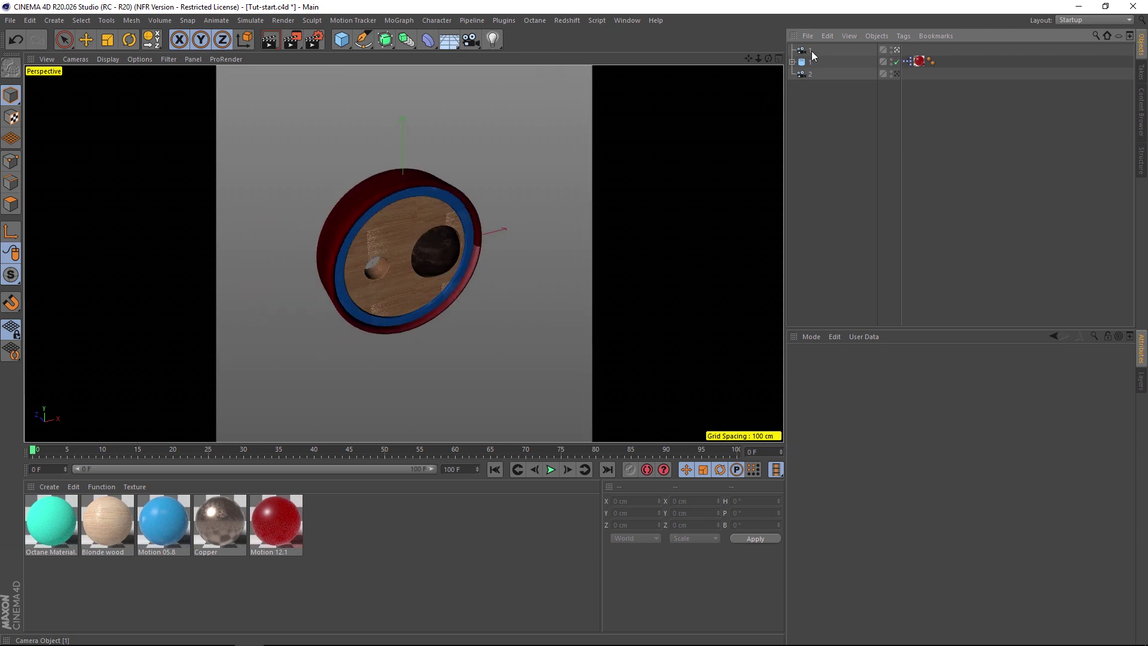
left_click_drag(815, 71, 817, 73)
left_click(811, 97)
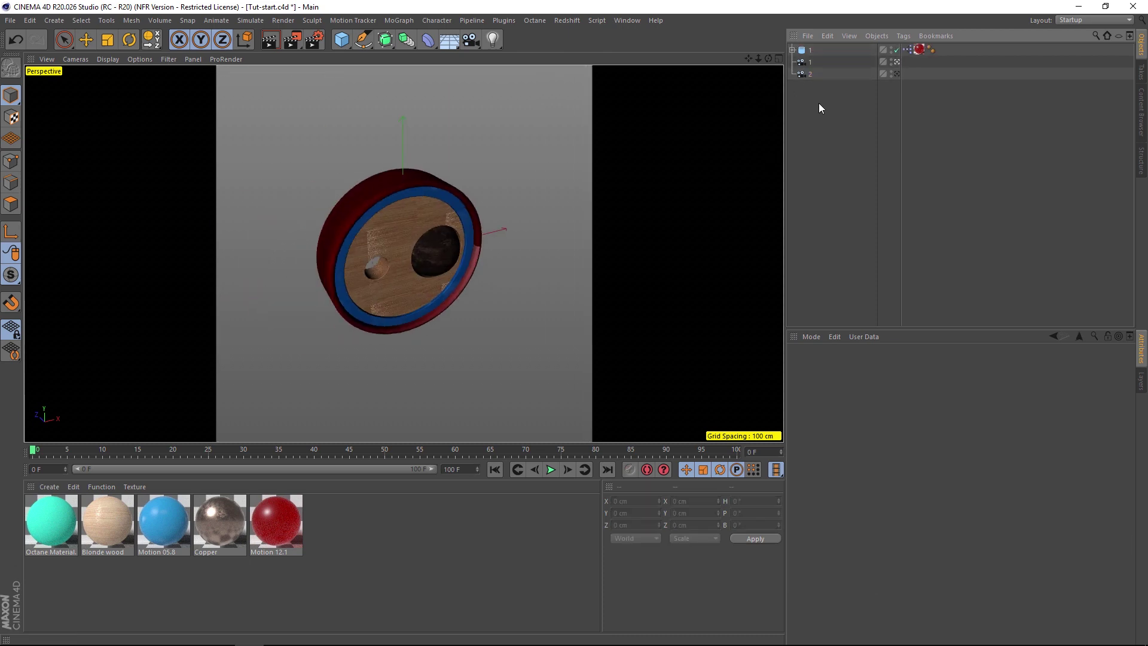
left_click_drag(808, 61, 807, 62)
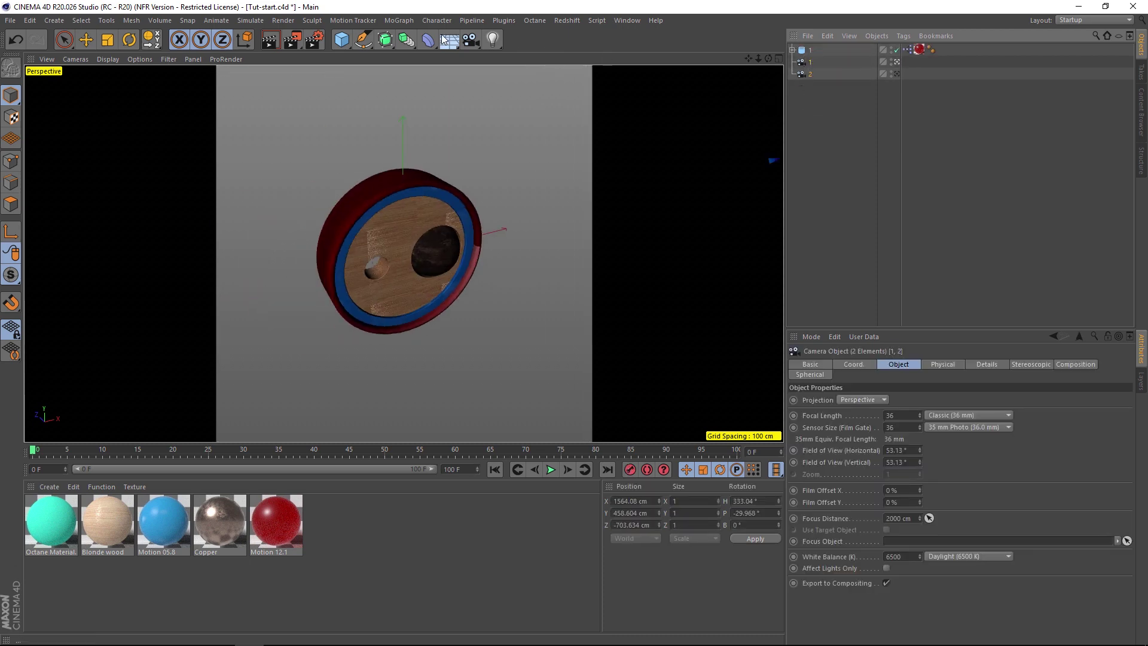
Add a Camera Morph setup and view the scene through the morph camera
left_click(471, 39)
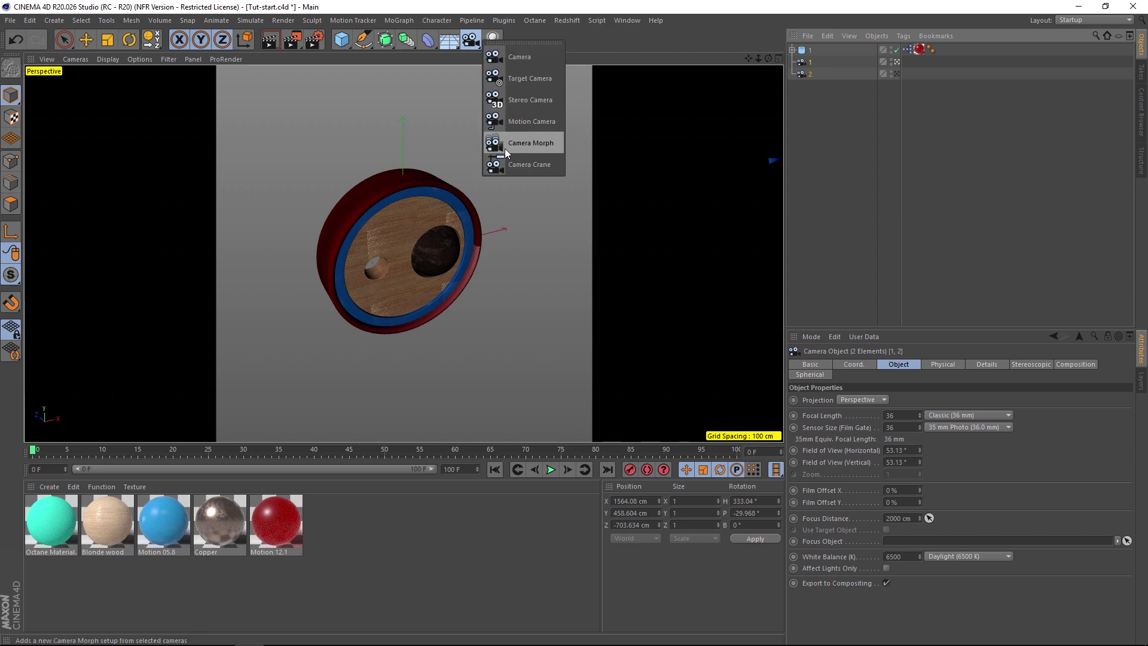
left_click(529, 143)
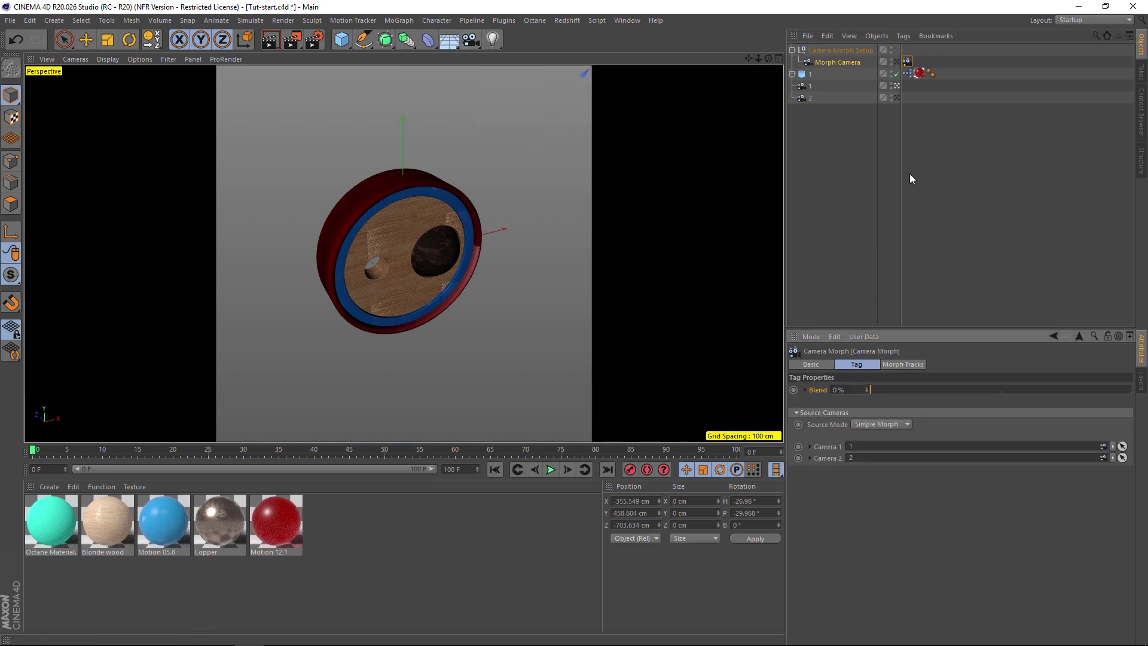
left_click(897, 62)
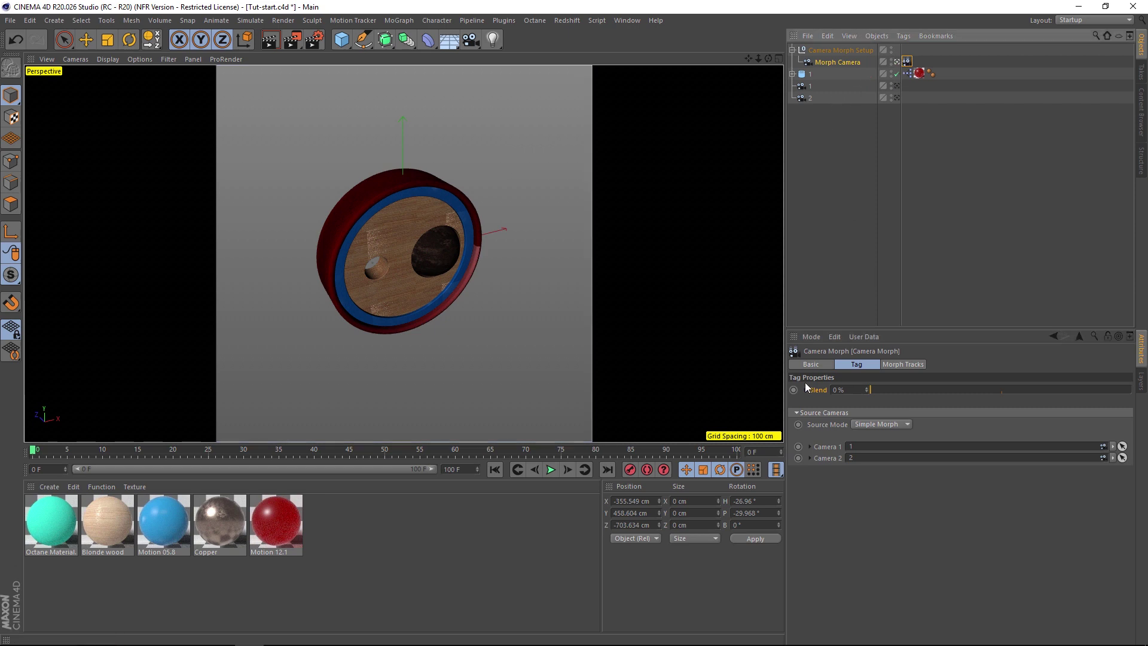
left_click_drag(867, 330, 876, 188)
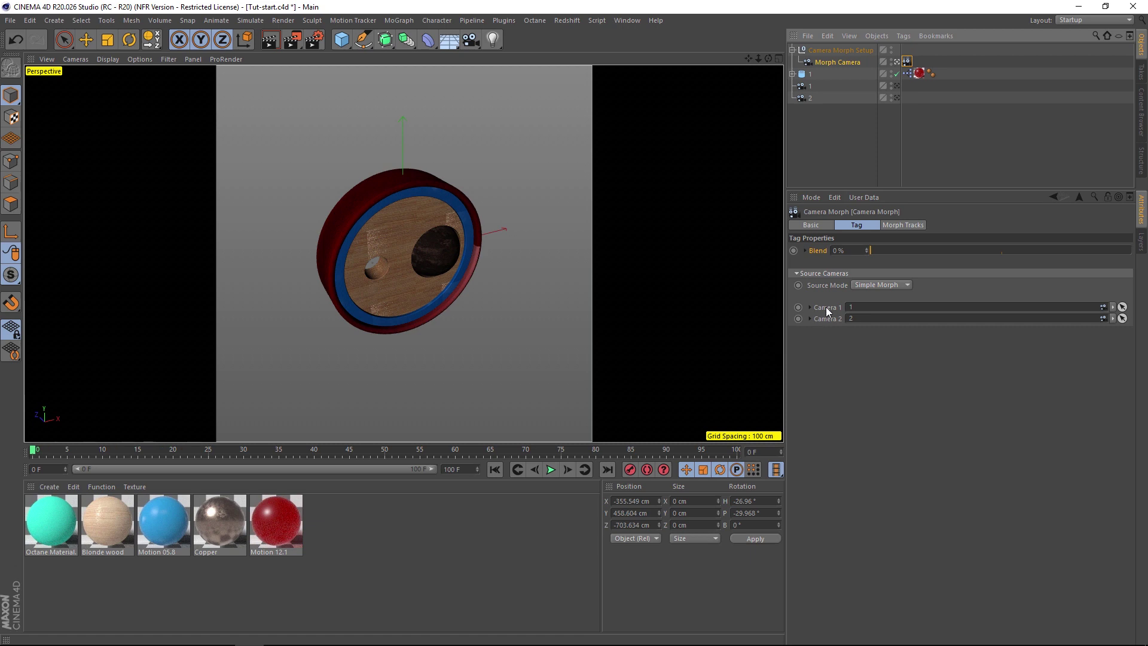
Link cameras 1 and 2 into the Camera Morph tag's Camera 1 and Camera 2 fields
left_click(810, 86)
left_click(811, 97, "shift")
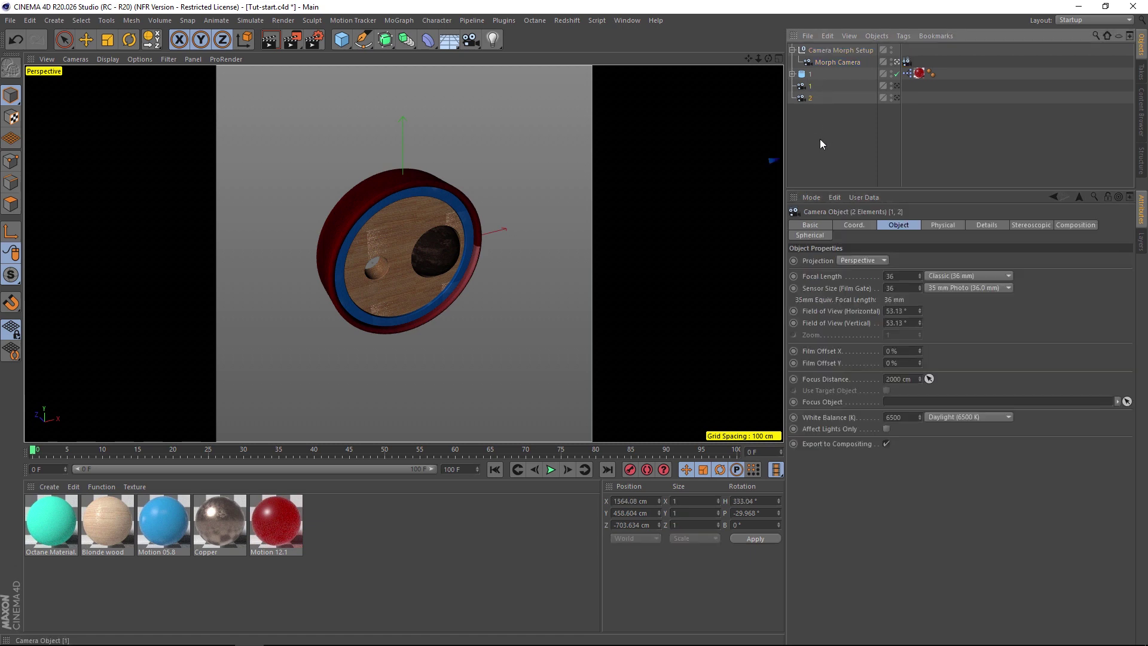
left_click(907, 61)
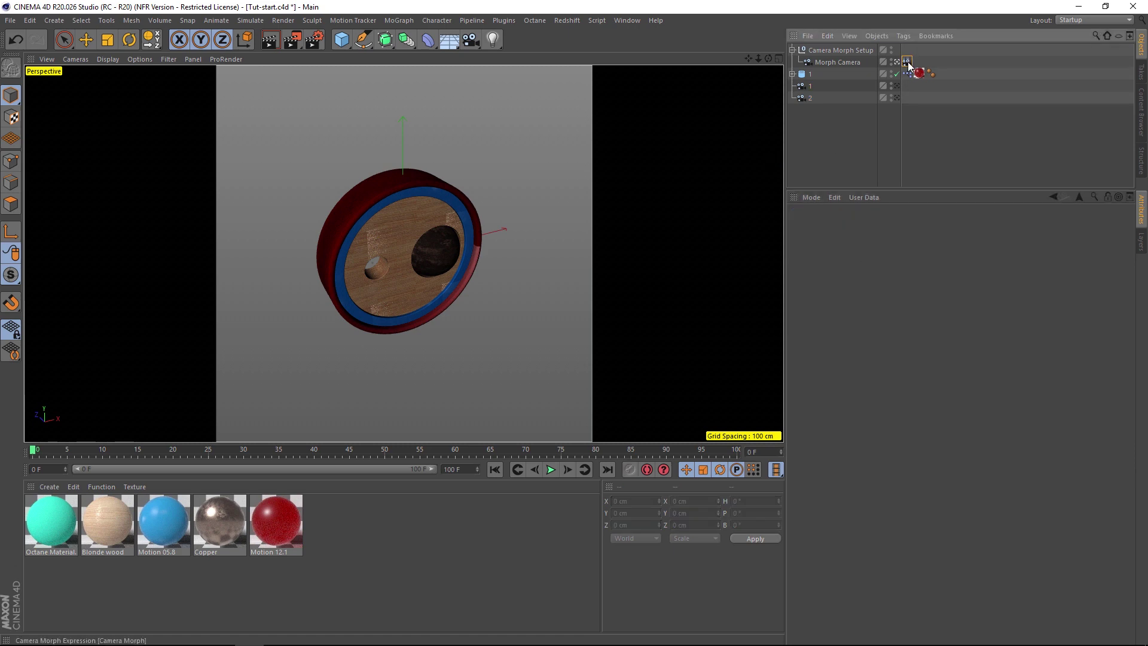
left_click_drag(810, 85, 839, 137)
left_click_drag(867, 308, 866, 308)
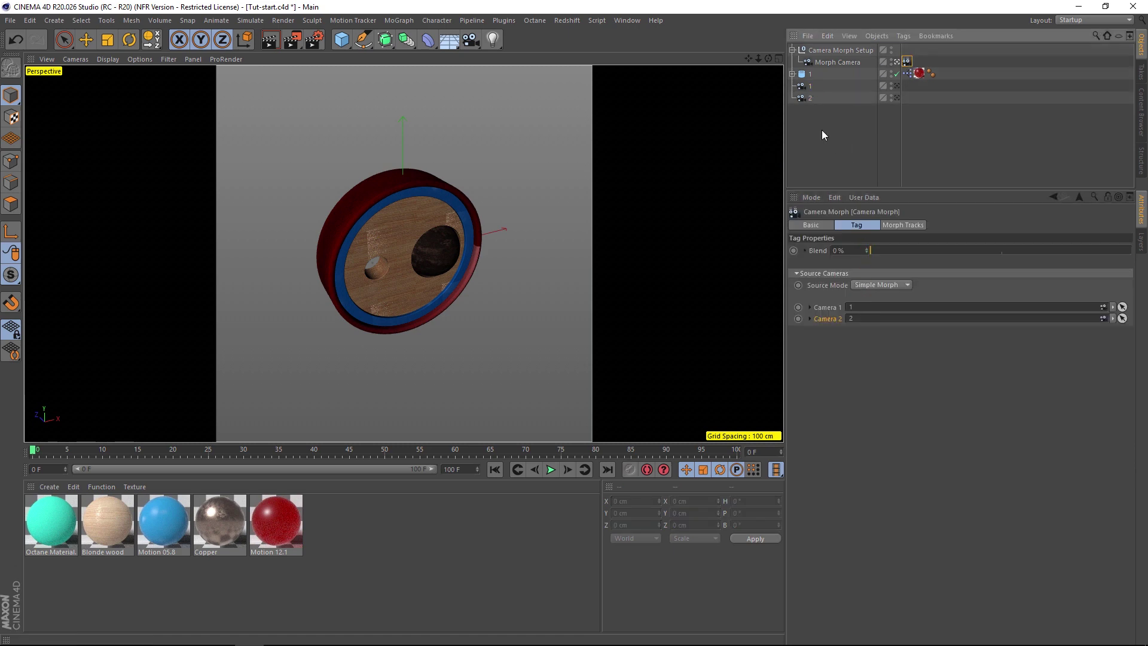
left_click_drag(810, 253, 797, 273)
Key the Camera Morph Blend at 0% on frame 0 and 100% on frame 100, then preview
left_click(779, 58)
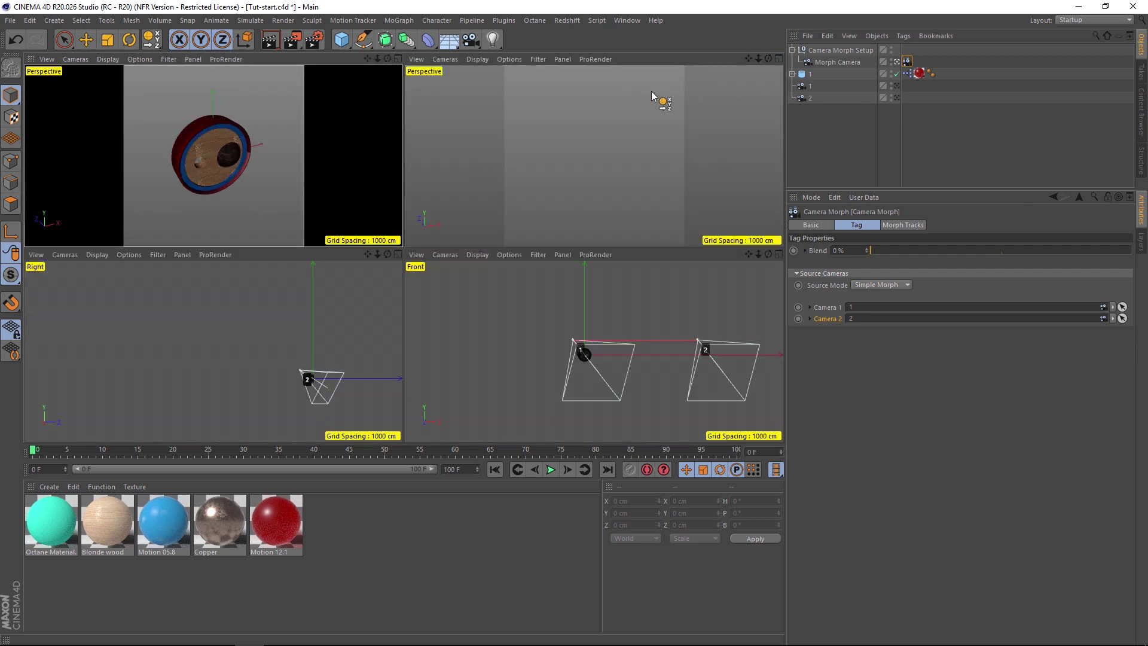
left_click(778, 255)
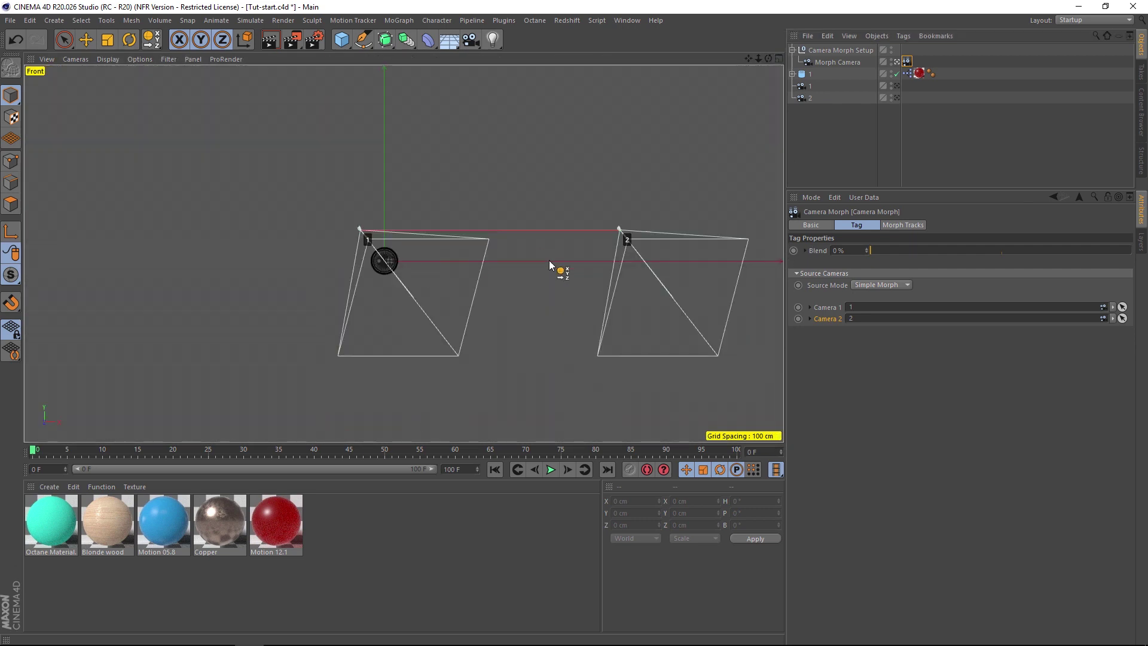
left_click_drag(880, 251, 783, 271)
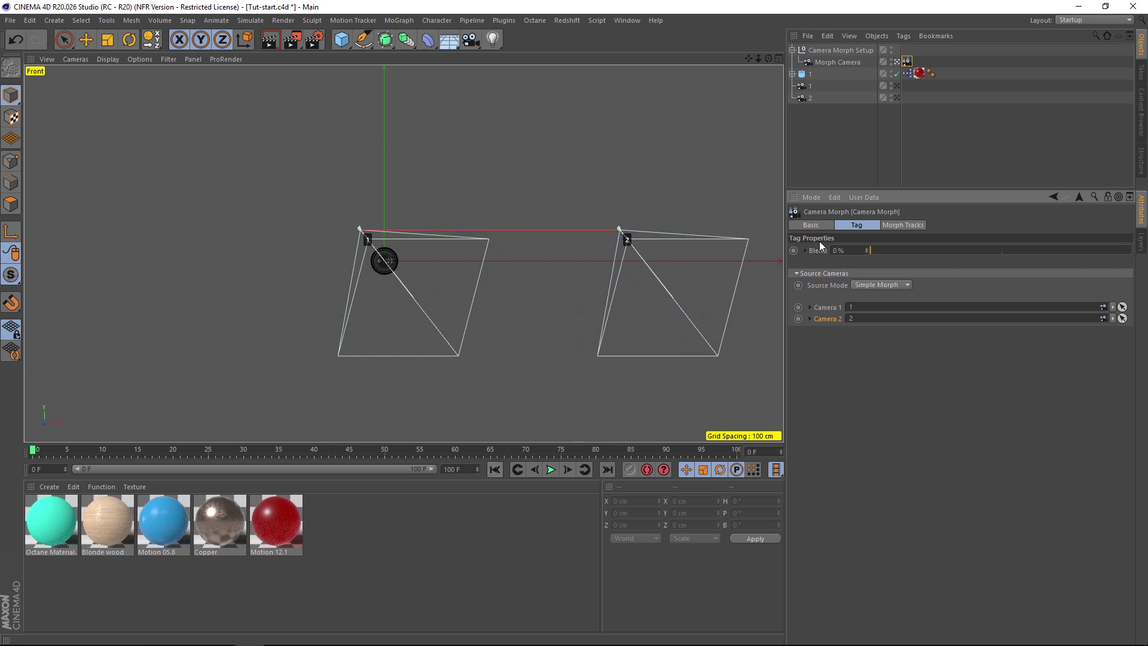
key("shift+g")
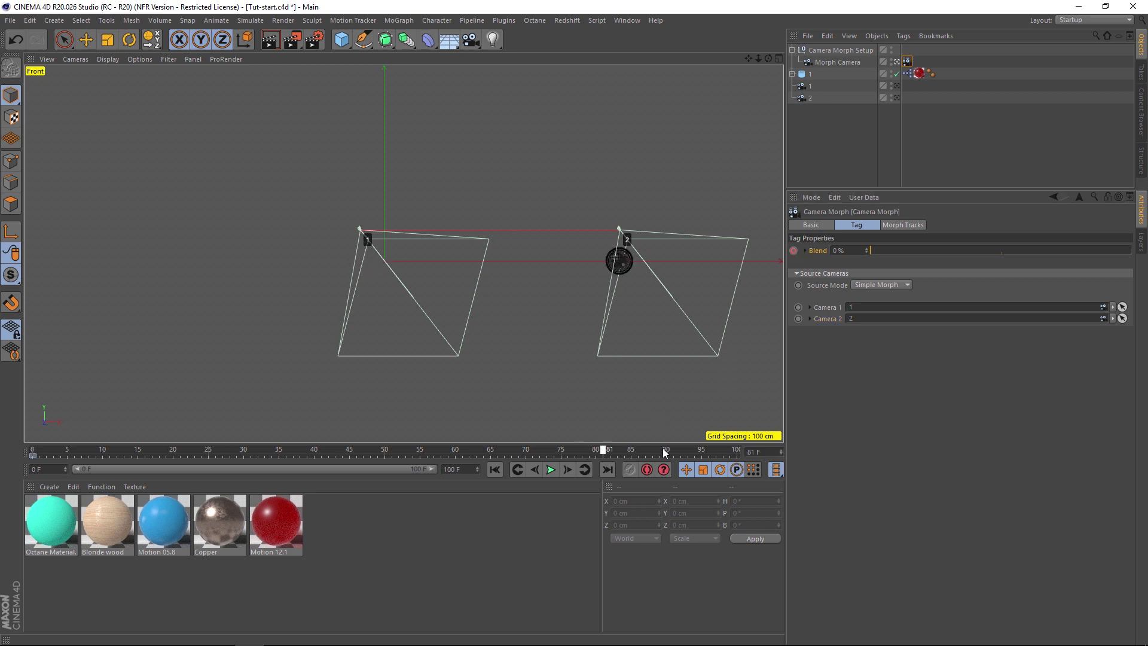
left_click_drag(882, 255, 1145, 277)
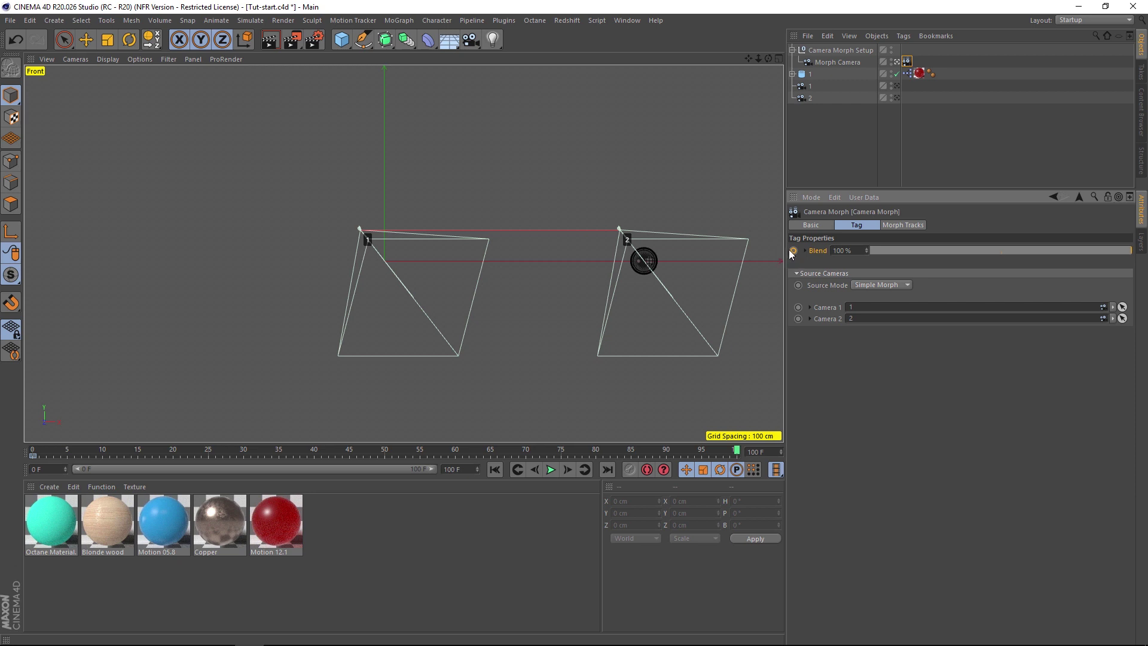
left_click_drag(480, 448, 708, 453)
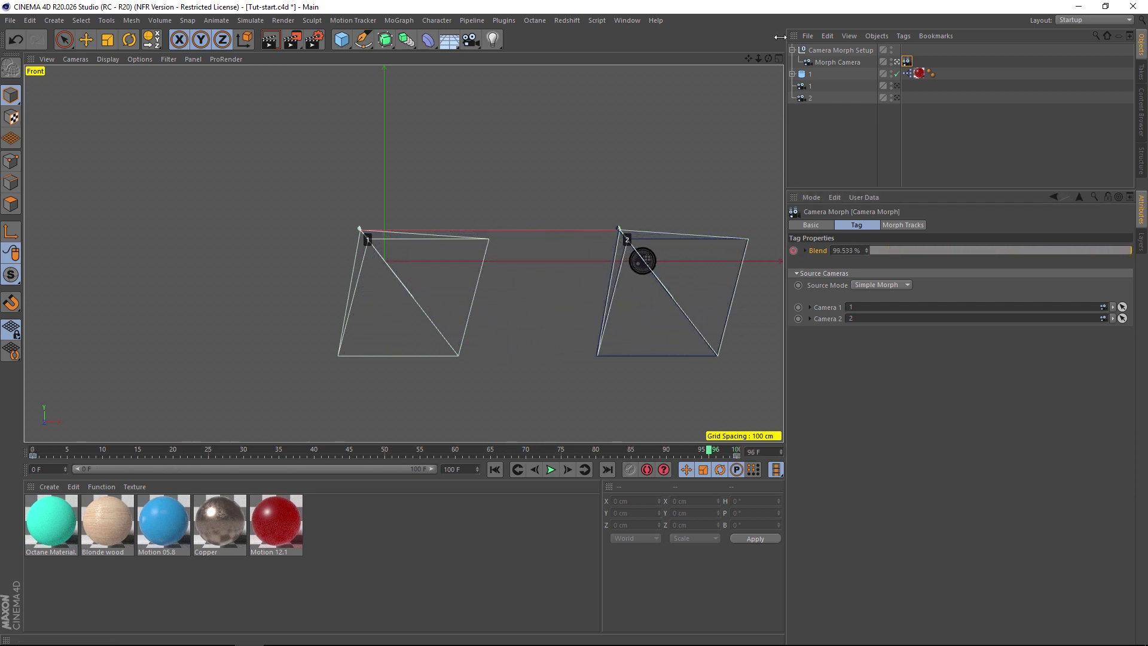
left_click(777, 59)
left_click(397, 59)
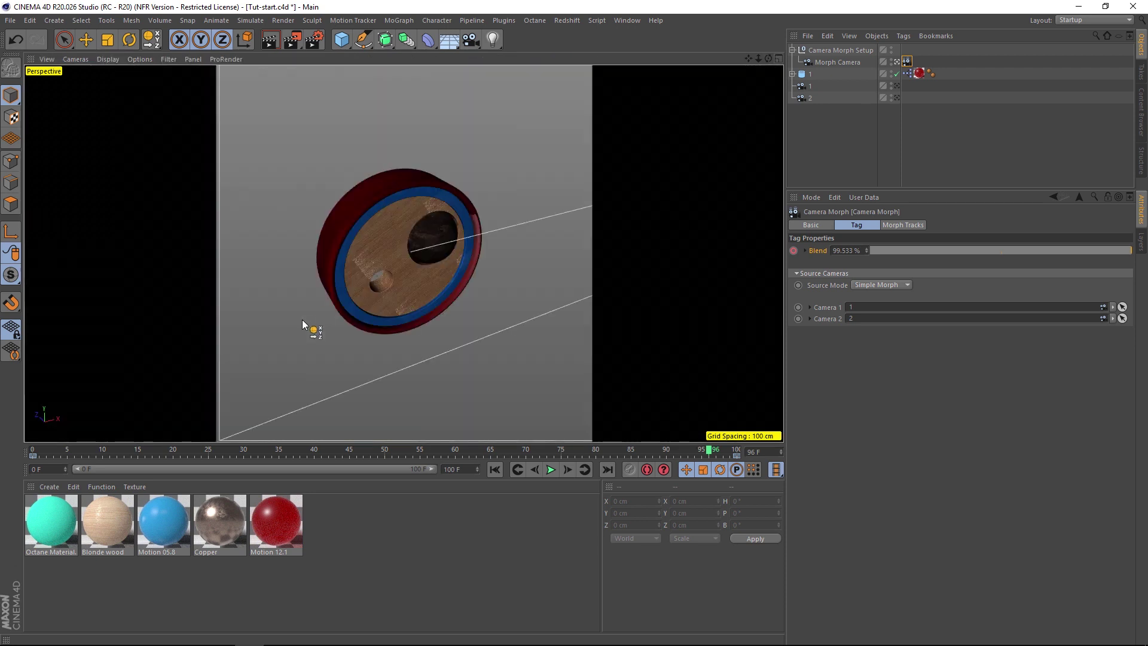
Set the Camera Morph Blend keys to linear interpolation
right_click(816, 251)
mouse_move(859, 252)
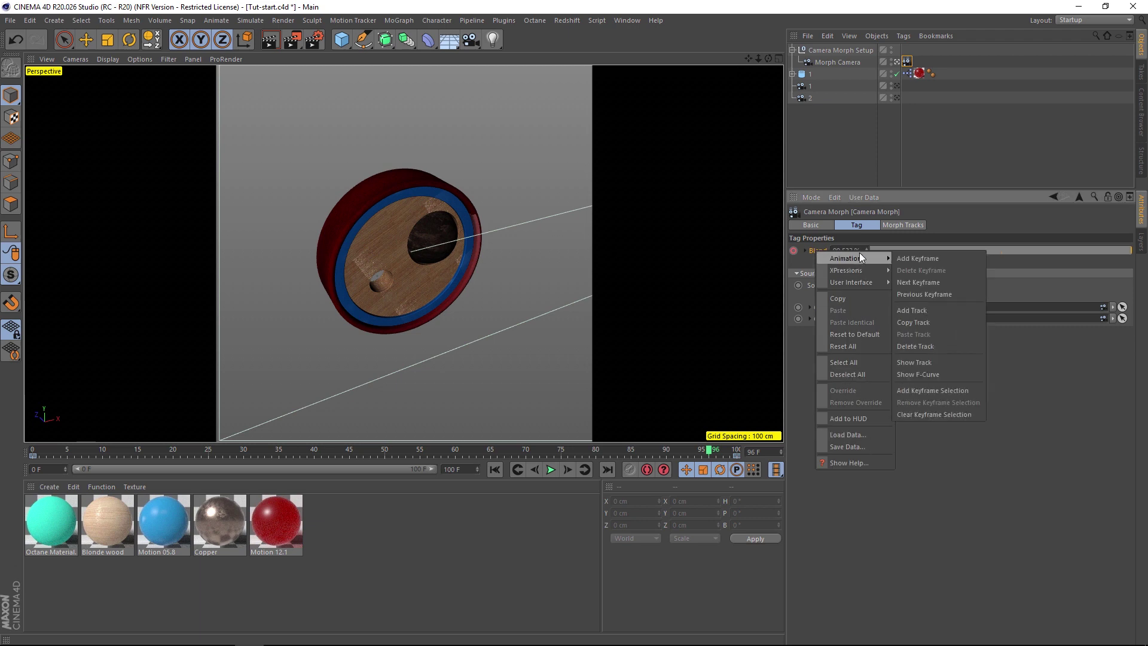
left_click(956, 357)
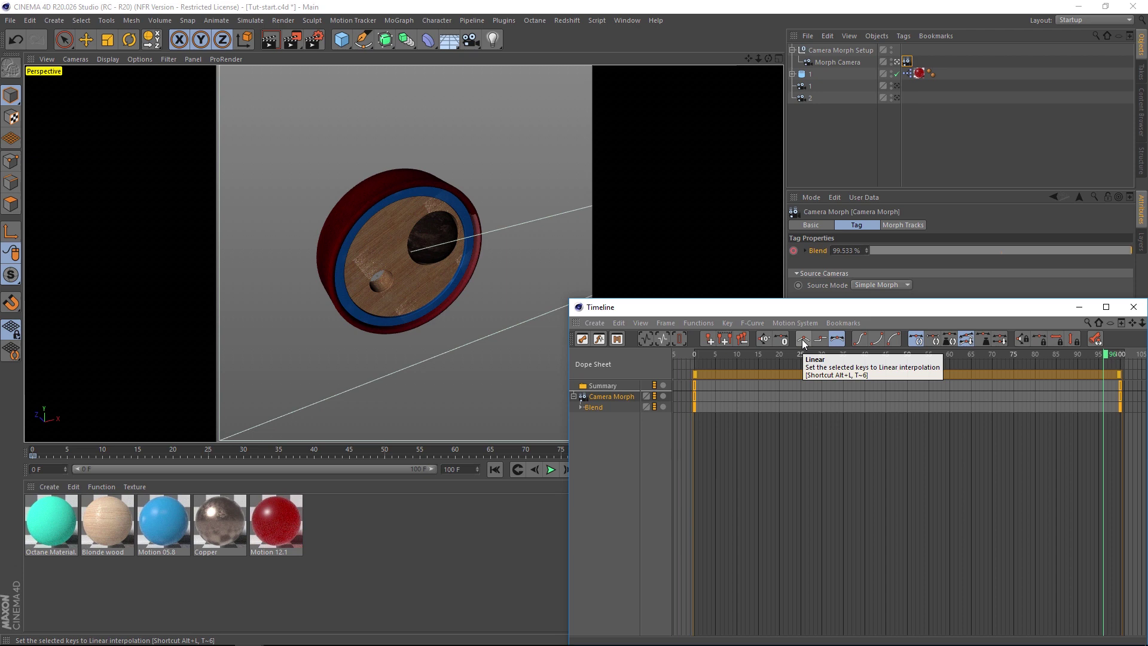
left_click(802, 339)
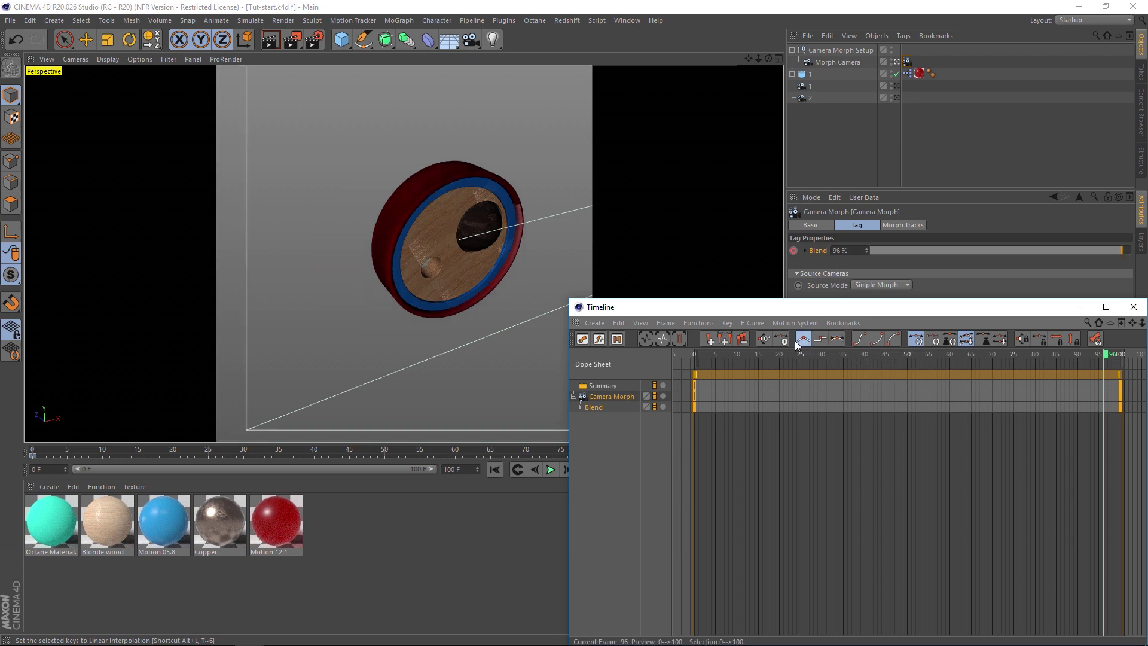
left_click(1133, 307)
Make the wheel's animation keys linear and play the animation
left_click(809, 76)
right_click(809, 78)
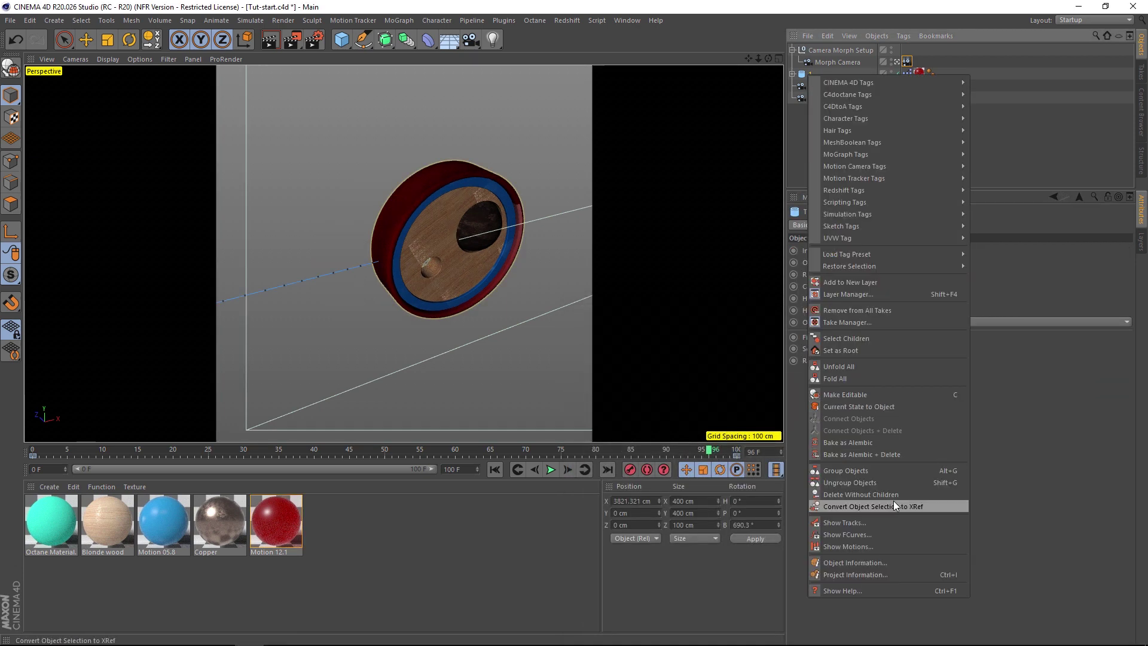
left_click(885, 519)
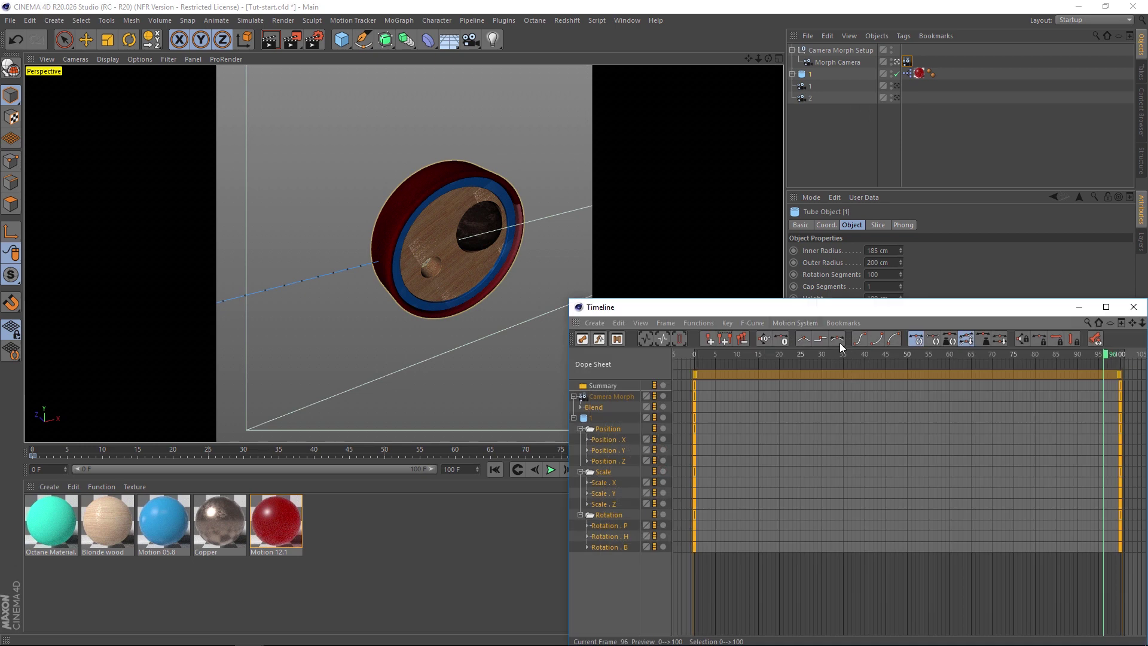
left_click(809, 339)
left_click(1133, 307)
left_click(551, 469)
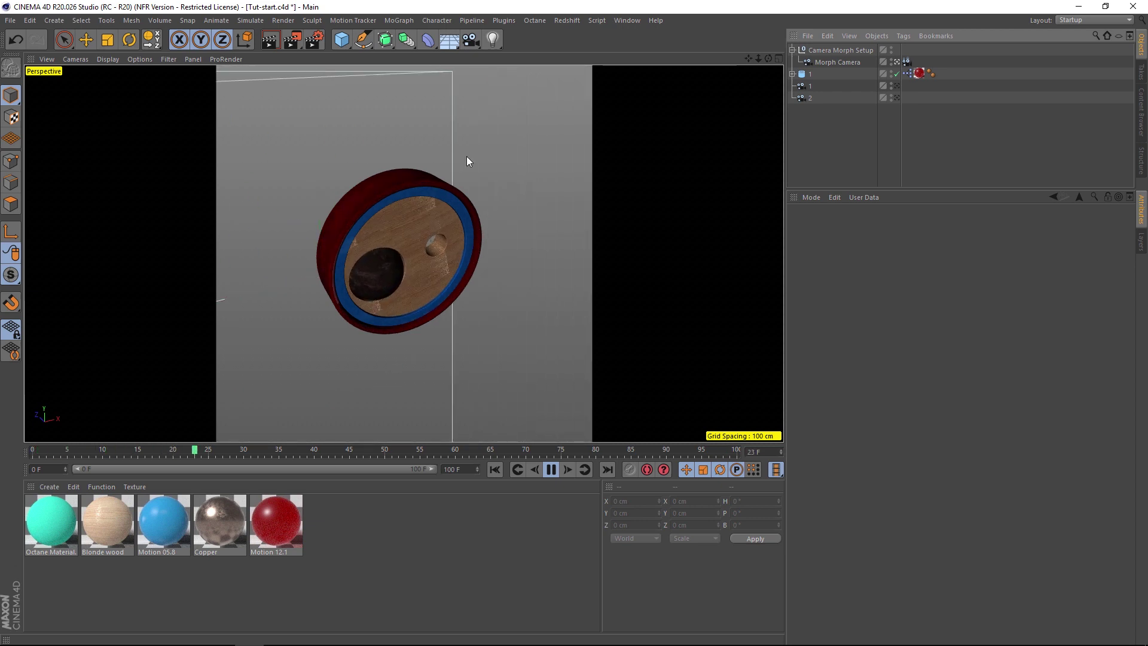
Shorten the animation to end at frame 99 and replay it from the first frame
left_click(550, 470)
type("99")
key("Return")
left_click(494, 469)
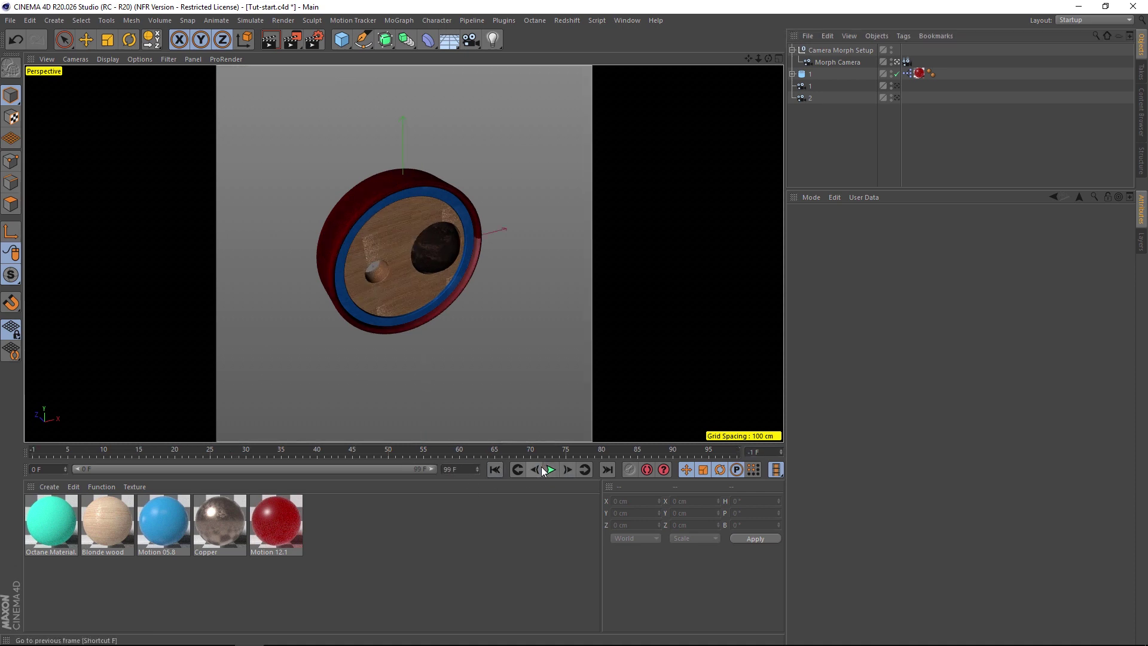
left_click(551, 470)
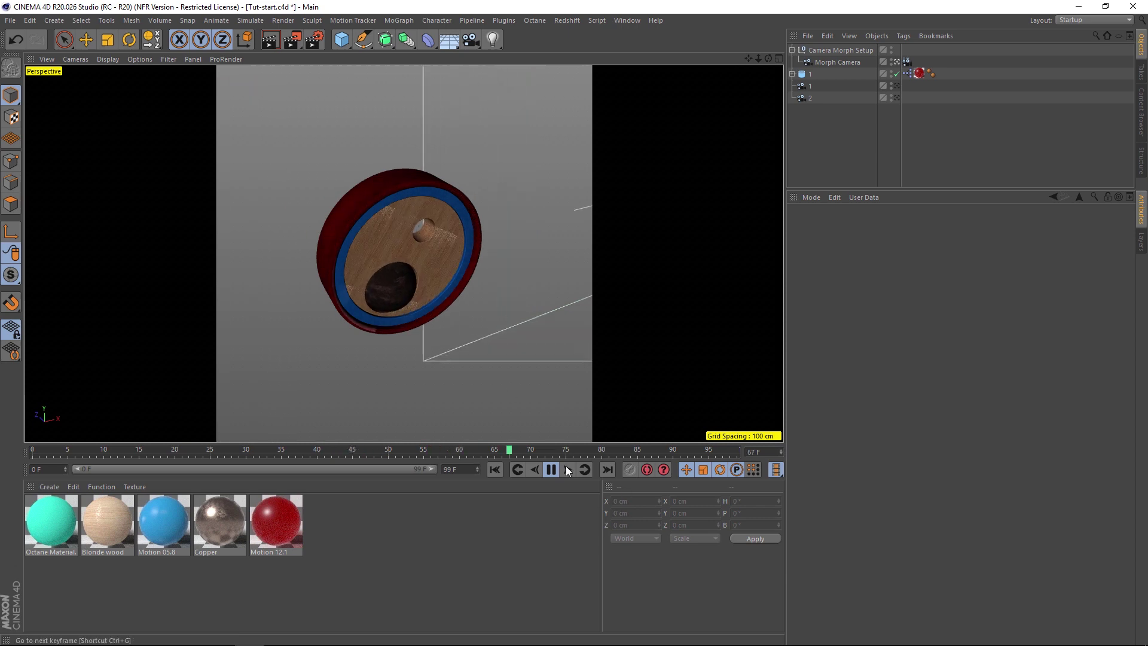
Record a position key with the wheel lifted up and slightly left, then scrub to preview it
left_click(366, 453)
left_click(422, 307)
key("e")
left_click_drag(421, 232, 443, 202)
left_click(634, 471)
left_click_drag(353, 453, 738, 472)
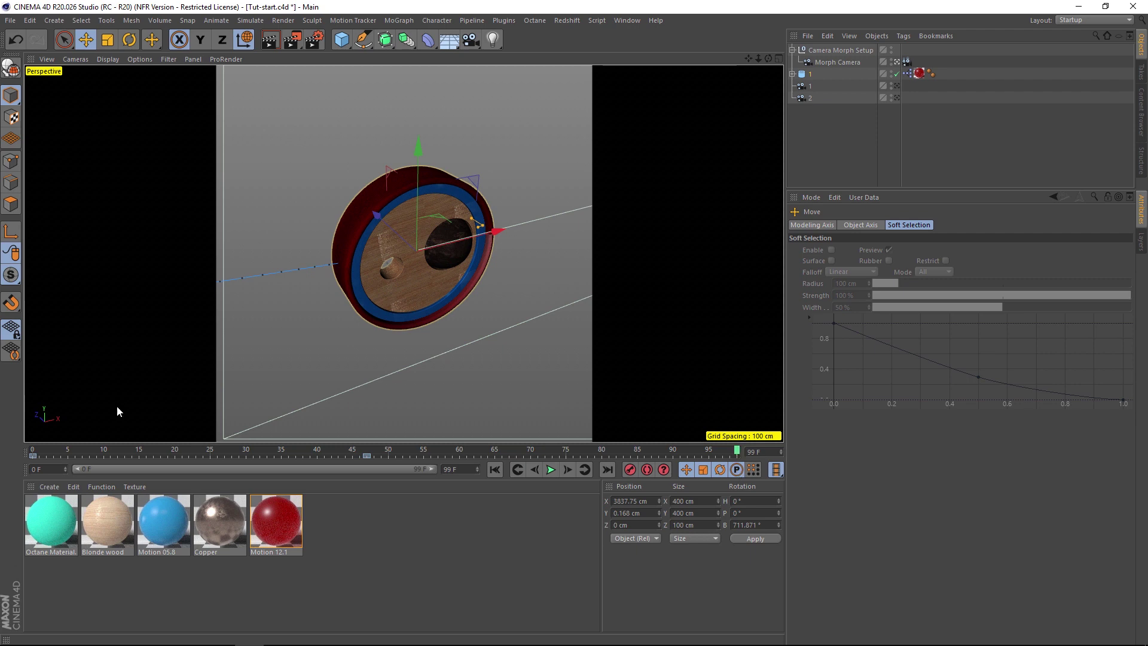
Switch to the finished Loop_v2.c4d scene and scrub through the wheel rolling along the track
left_click(628, 21)
left_click(664, 314)
left_click_drag(59, 456, 33, 458)
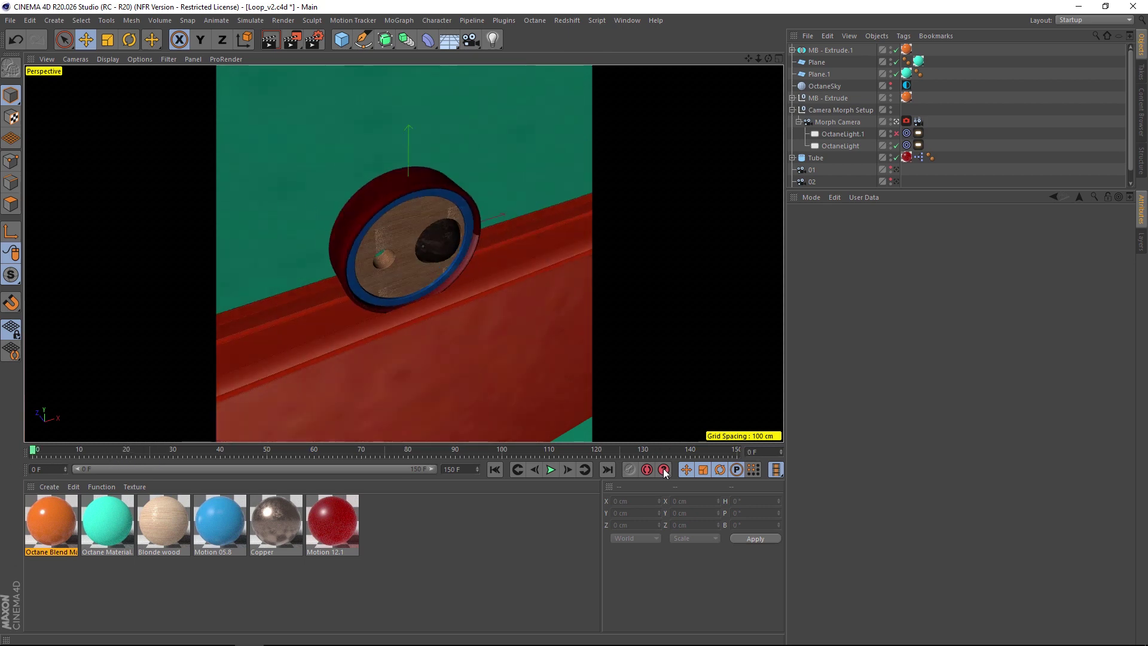
left_click(736, 453)
left_click_drag(79, 449, 813, 474)
left_click(494, 469)
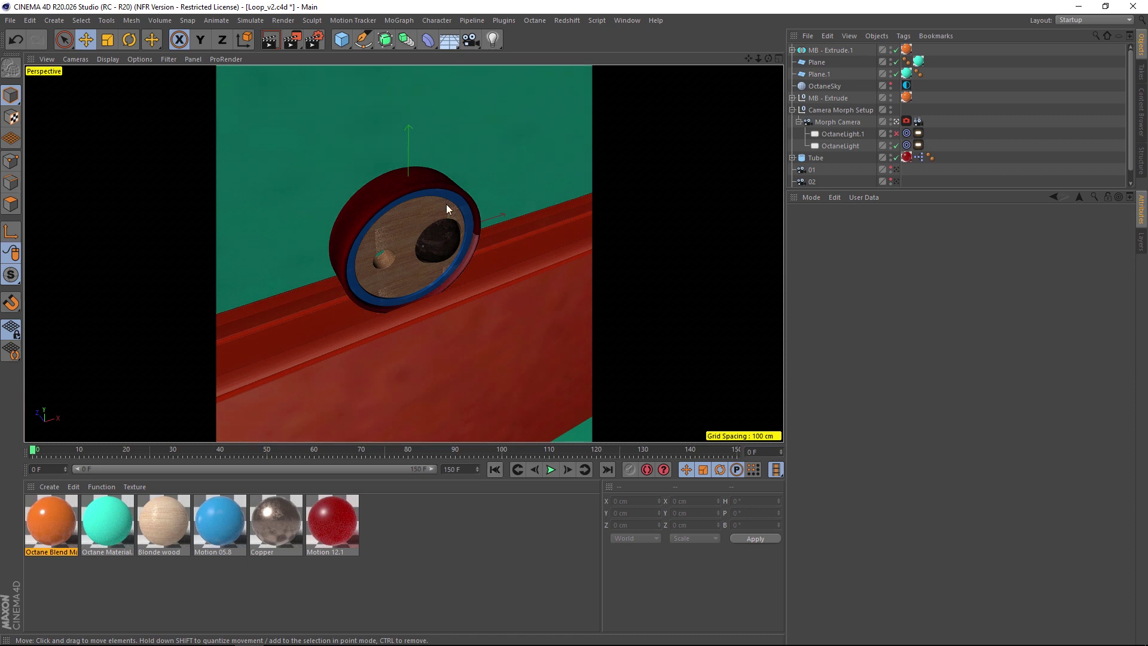
middle_click(447, 232)
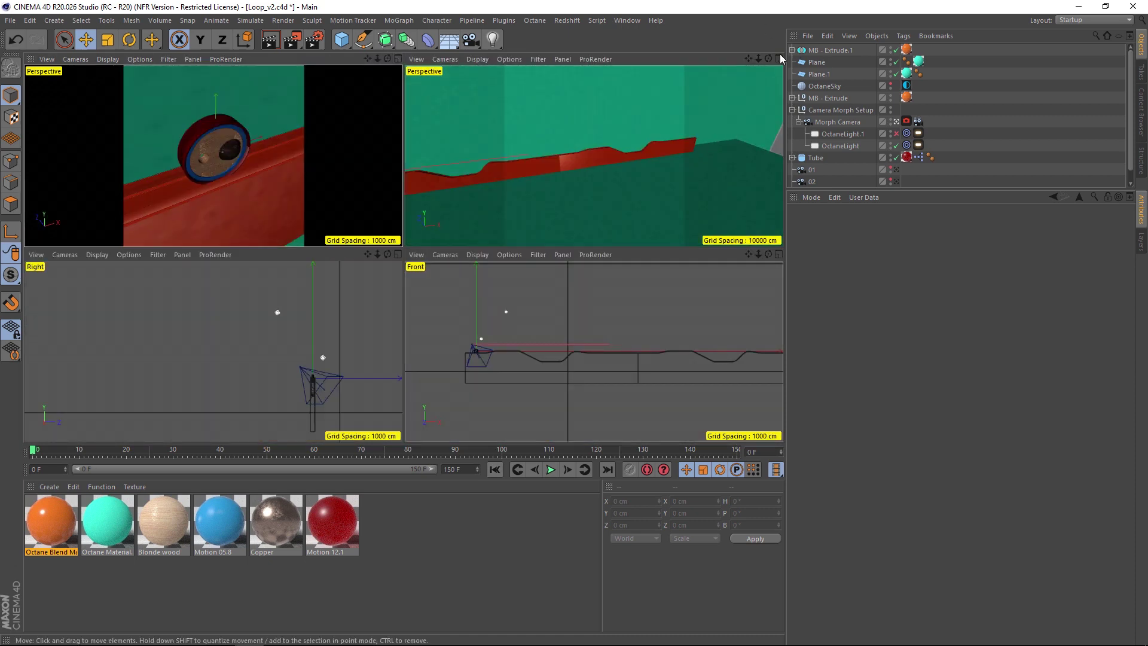
left_click(778, 256)
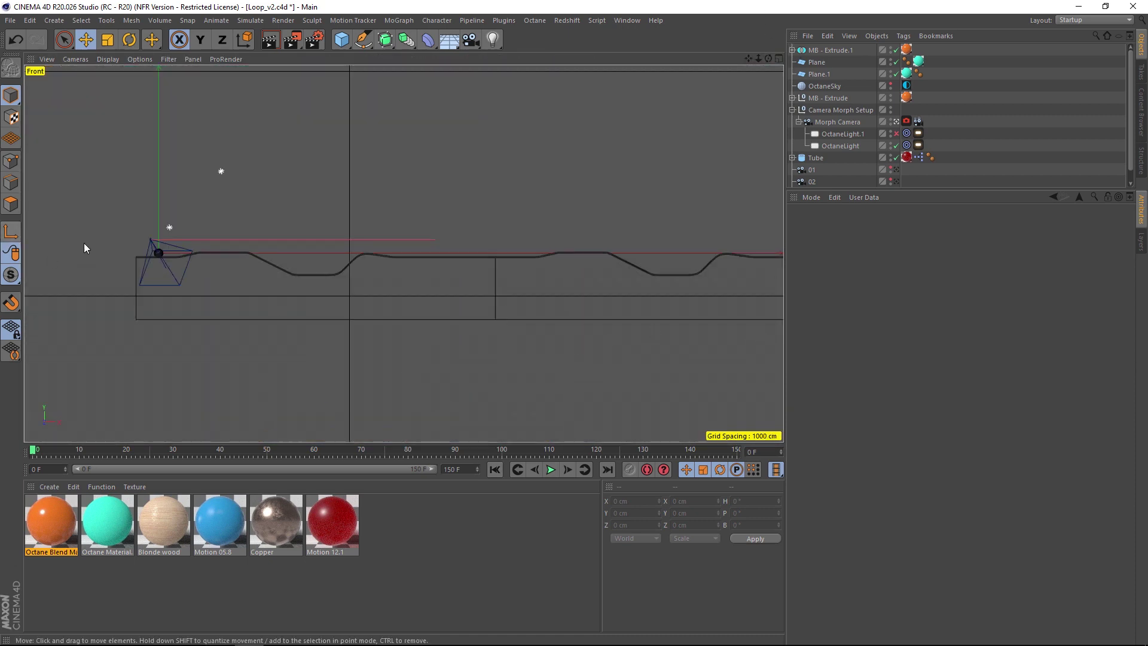
left_click(135, 257)
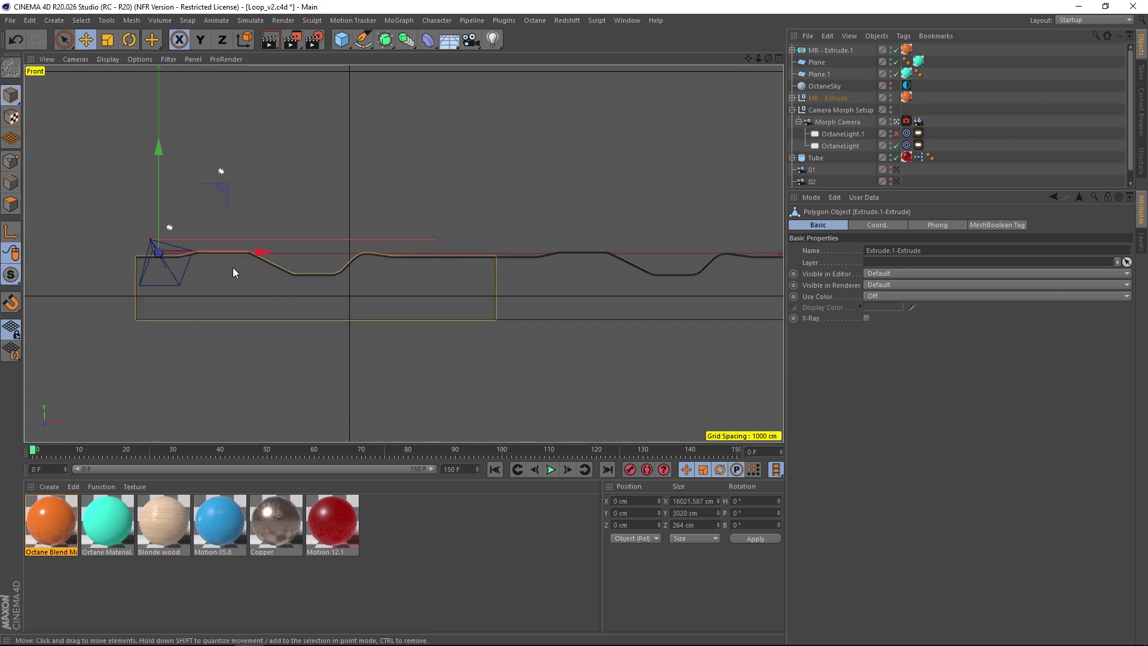
left_click(546, 267)
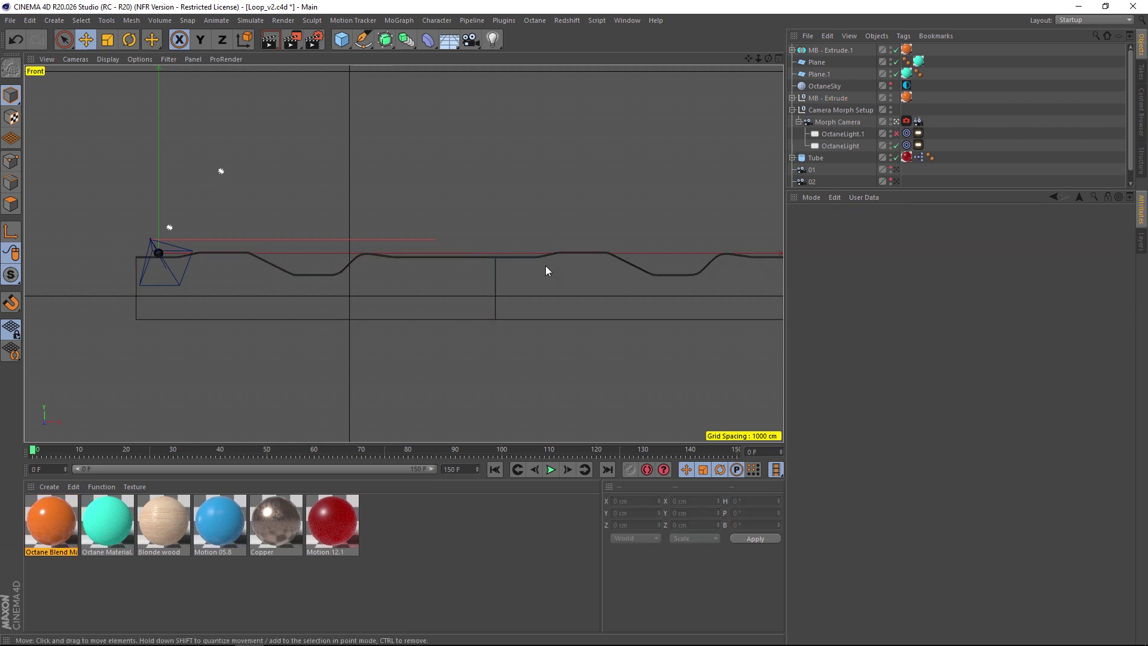
left_click(547, 255)
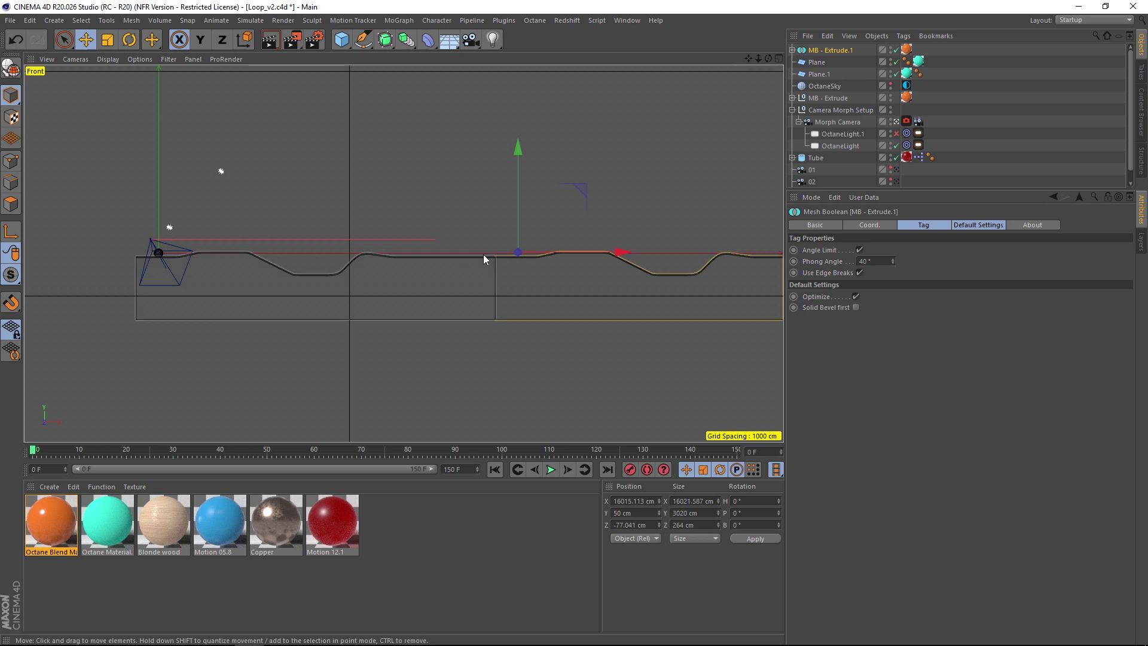
left_click(778, 58)
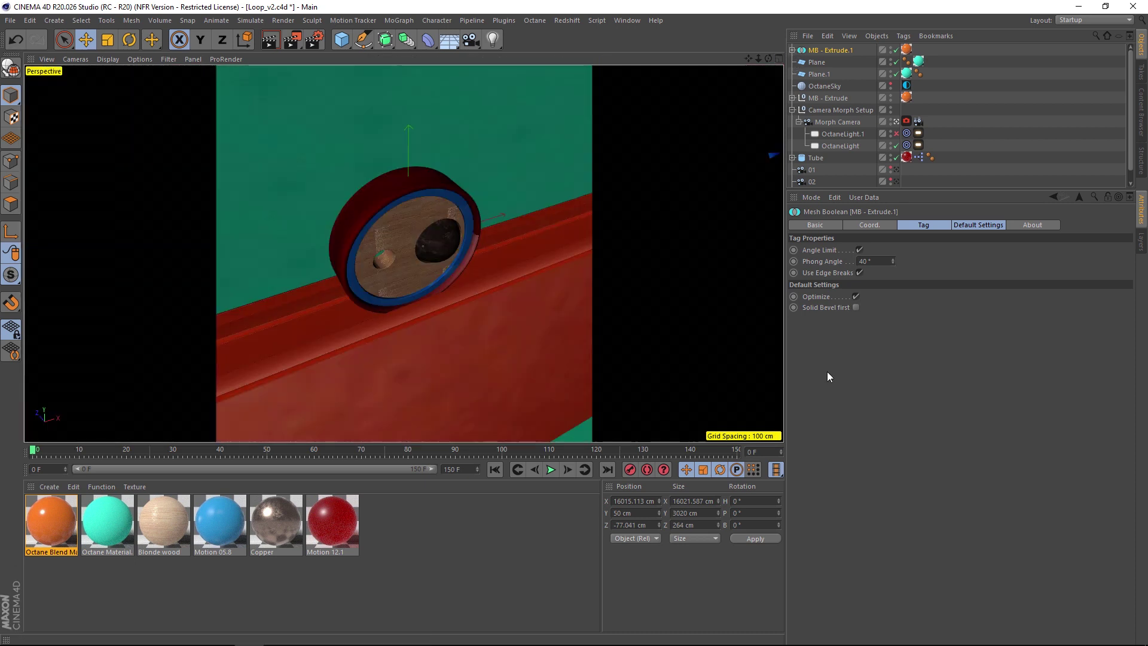